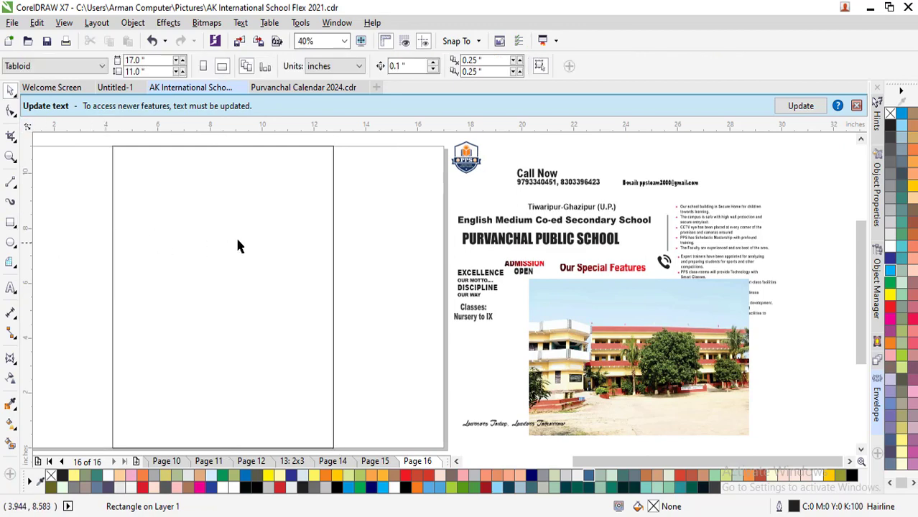
Align the school building photo to the top centre of the page rectangle and PowerClip it inside that rectangle
left_click(235, 237)
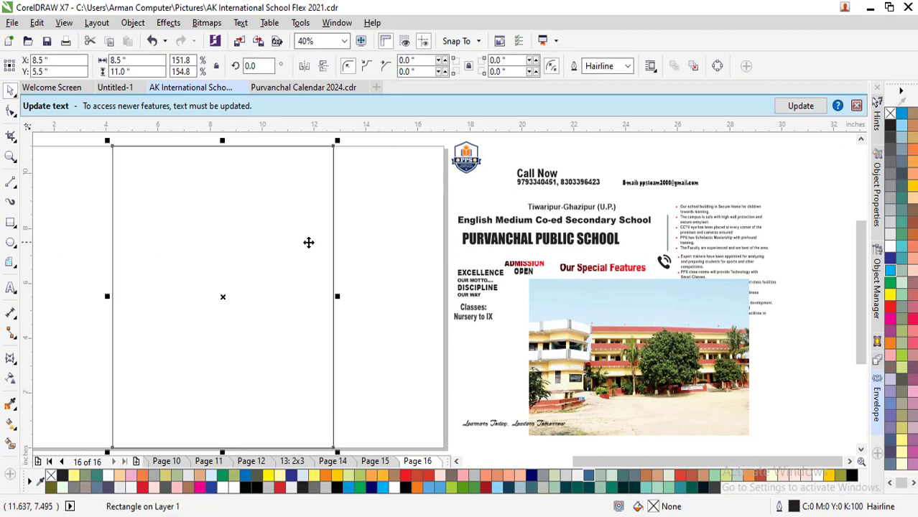
left_click(571, 363)
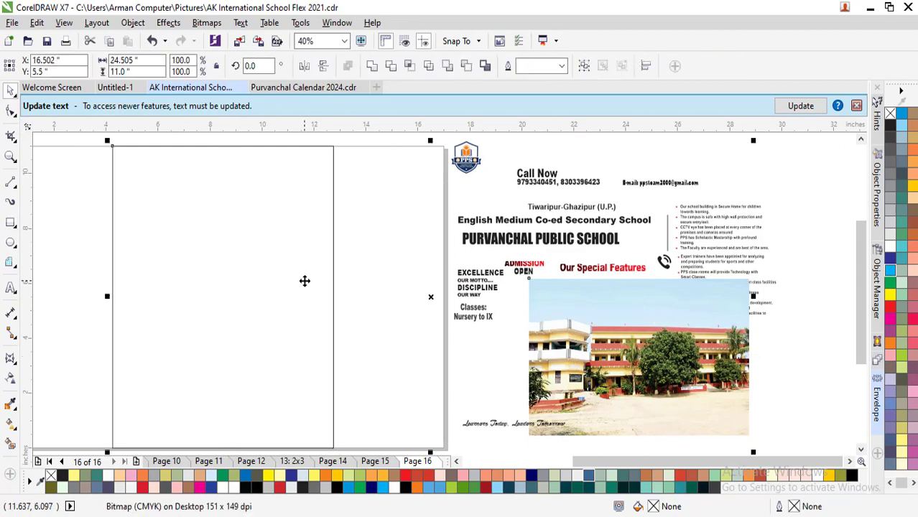
left_click(303, 279, "shift")
key("t")
key("e")
left_click(241, 223)
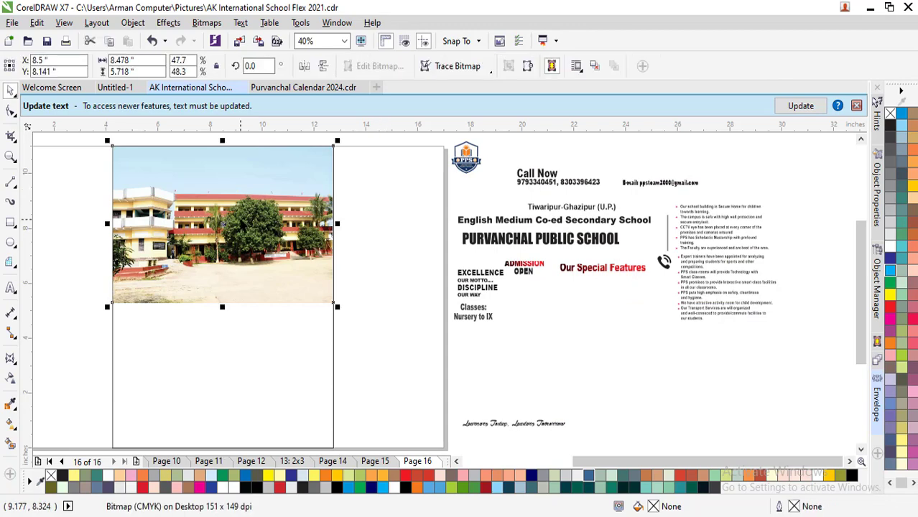
key("ctrl+1")
left_click(213, 341)
left_click(361, 246)
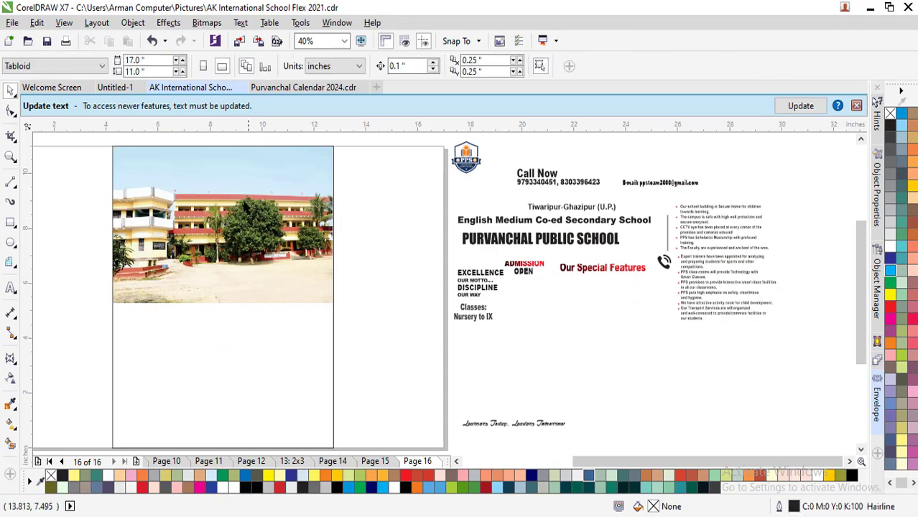
Fill the page rectangle holding the building photo with yellow
left_click(244, 201)
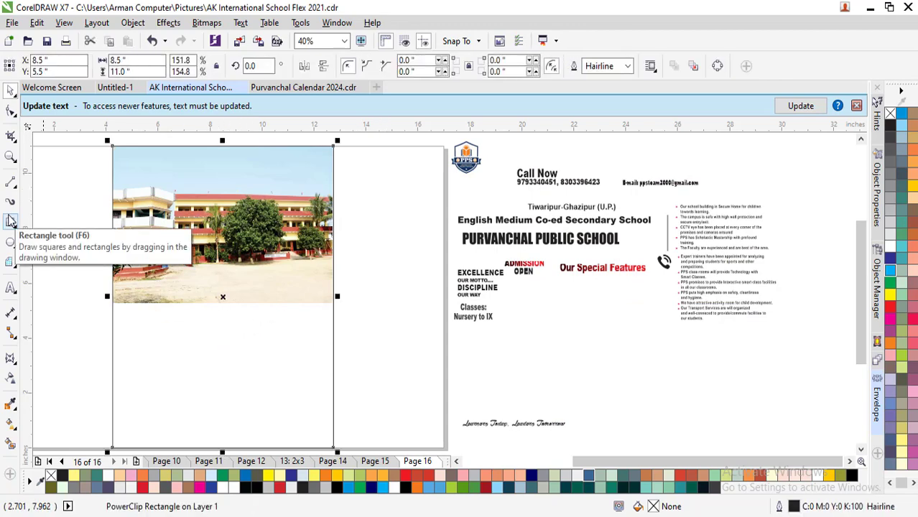
left_click(371, 273)
left_click(212, 331)
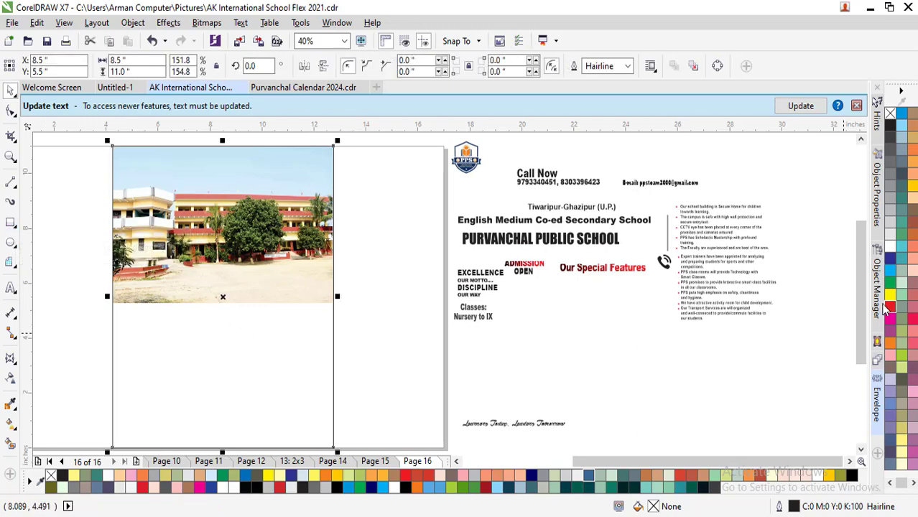
left_click(890, 298)
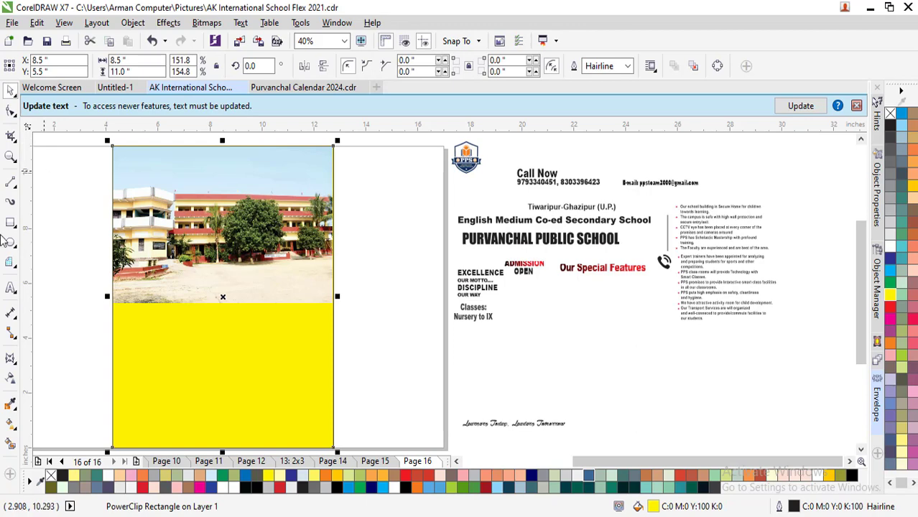
Draw an 8.5 by about 0.79 inch band along the page rectangle's bottom edge, filled red with no outline
left_click(11, 222)
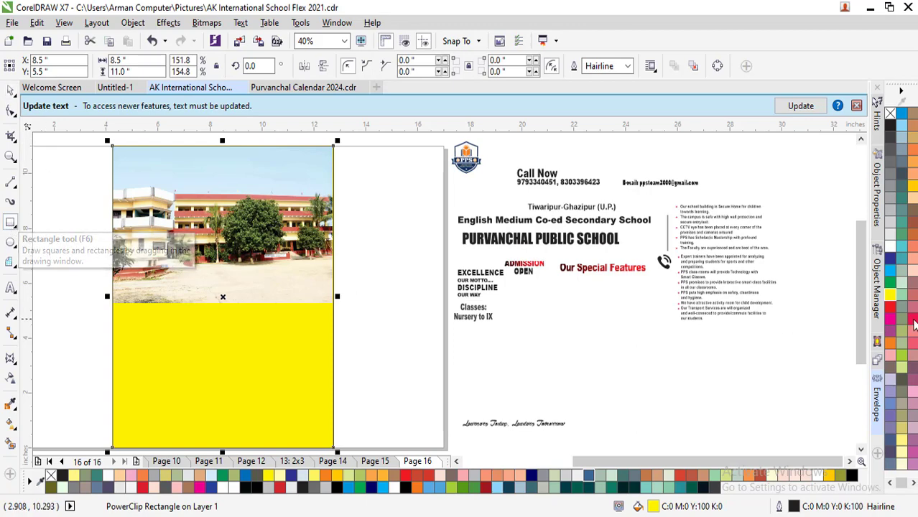
left_click(860, 451)
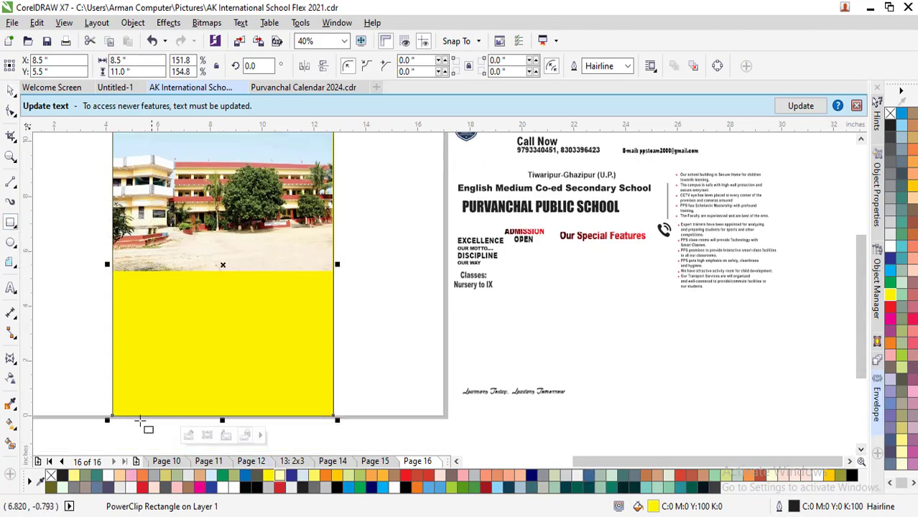
left_click_drag(113, 415, 333, 394)
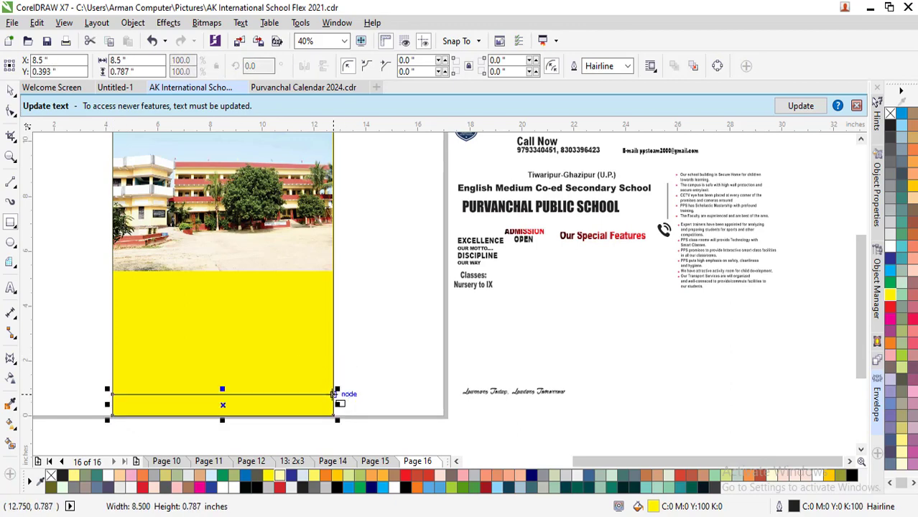
left_click(890, 307)
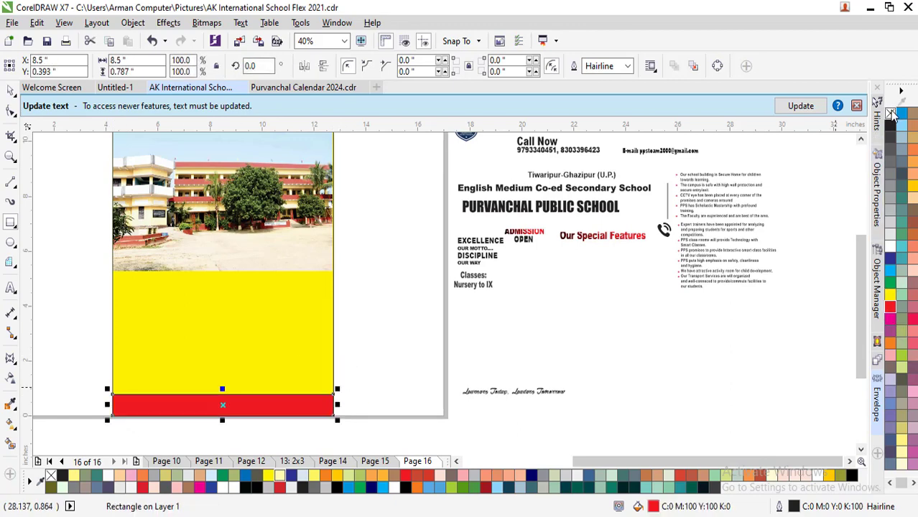
right_click(891, 115)
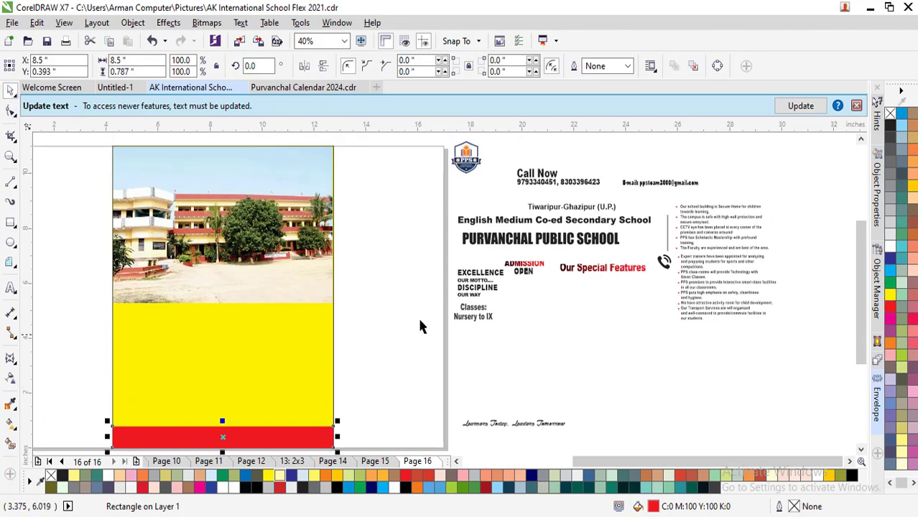
left_click(414, 259)
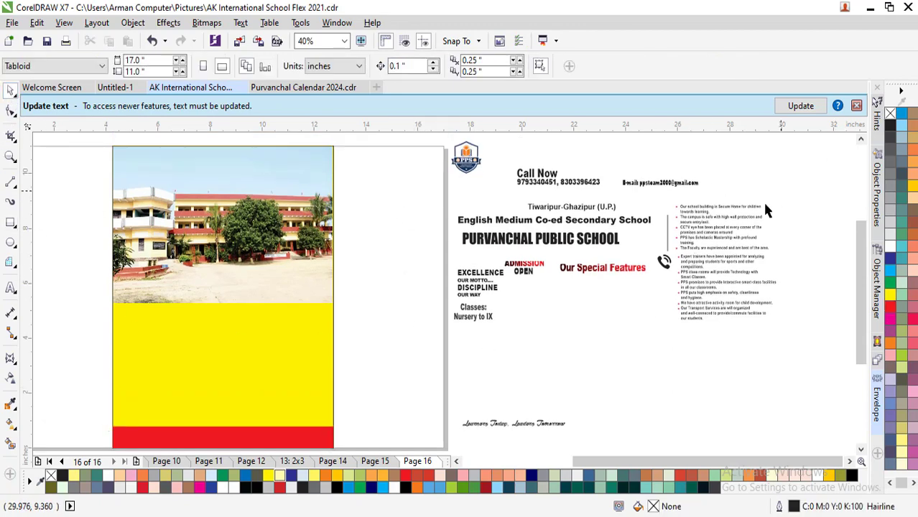
Move the "PURVANCHAL PUBLIC SCHOOL" title onto the sky of the photo and colour it dark blue
left_click(544, 245)
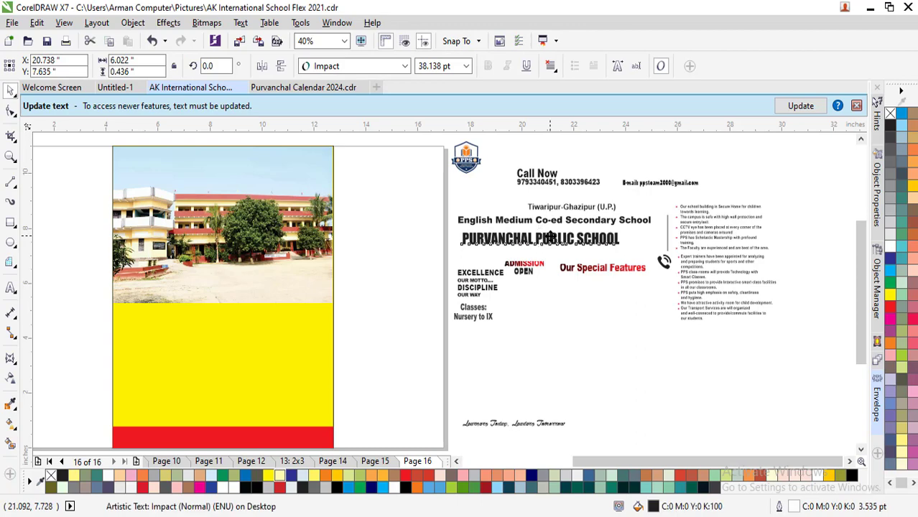
left_click_drag(544, 244, 248, 175)
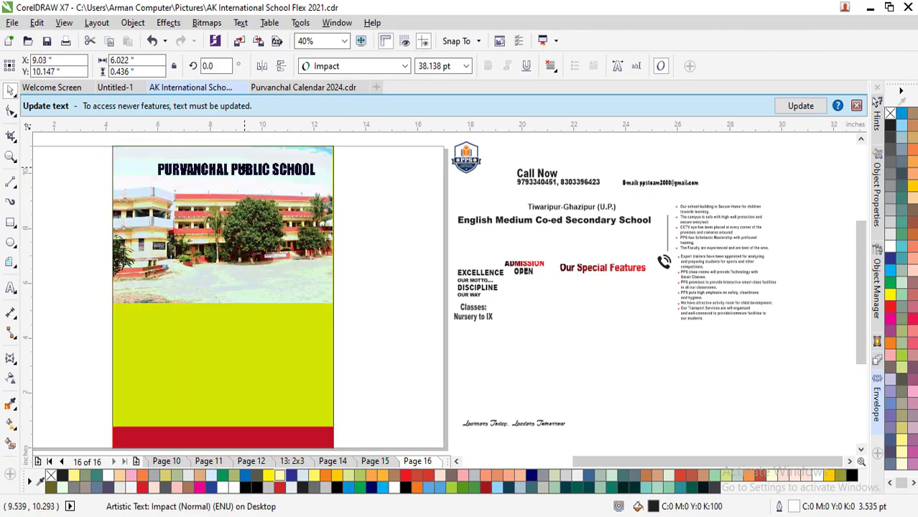
left_click(891, 258)
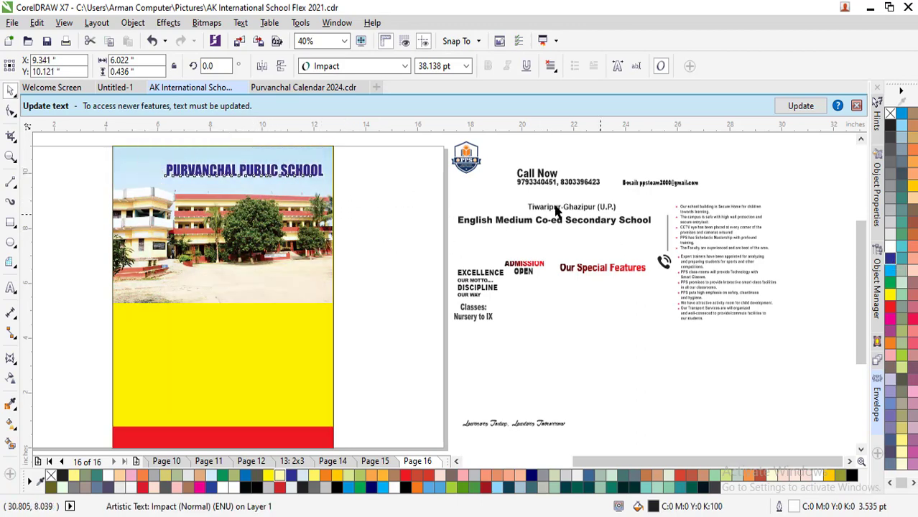
Place the PPS logo in the flyer's upper-left corner and nudge the logo and school title closer together
left_click_drag(405, 196, 489, 165)
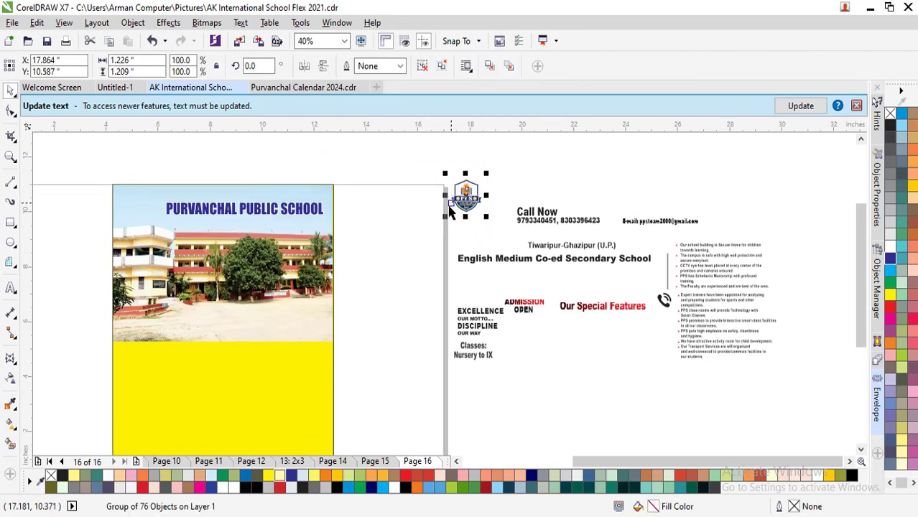
mouse_move(451, 208)
left_mouse_down()
mouse_move(402, 230)
mouse_move(174, 255)
mouse_move(71, 228)
mouse_move(206, 287)
mouse_move(247, 213)
mouse_move(257, 231)
mouse_move(292, 243)
mouse_move(267, 227)
left_mouse_up()
scroll(102, 200, "up", 4)
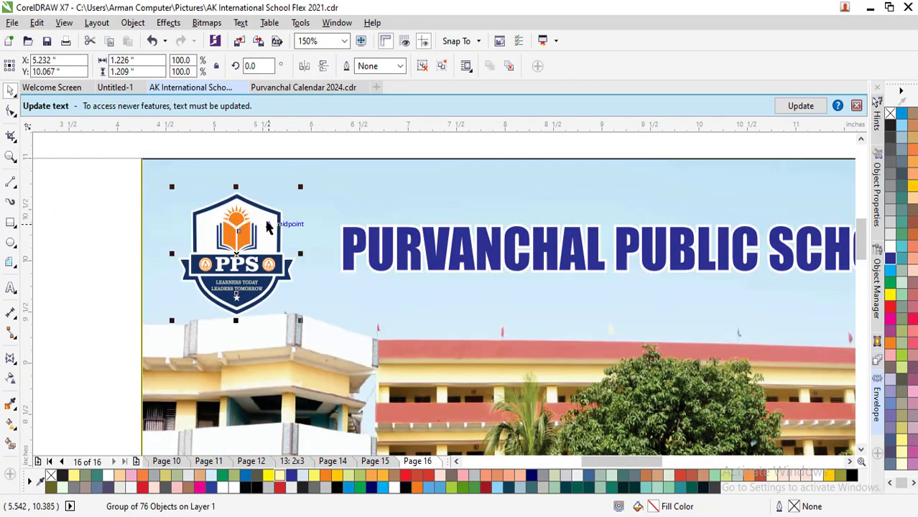
left_click_drag(344, 244, 337, 240)
left_click_drag(251, 238, 258, 237)
Move the logo and the school title together slightly up towards the flyer's top edge
left_click(347, 233, "shift")
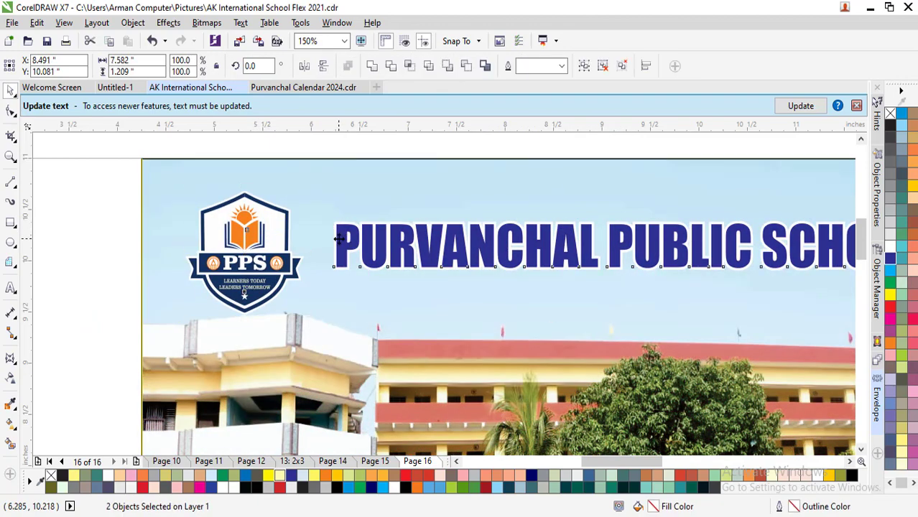
left_click_drag(336, 238, 336, 218)
key("F4")
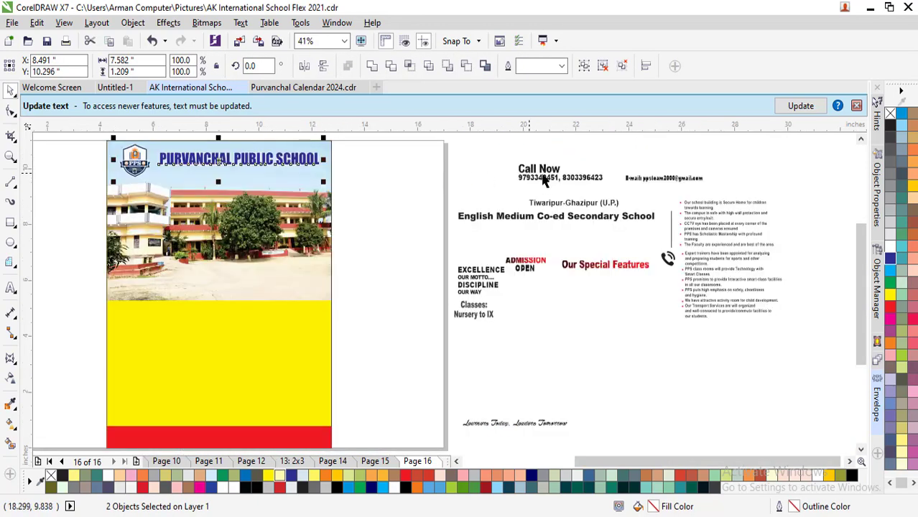
Place the "English Medium Co-ed Secondary School" line below the title in red and lower the photo inside its PowerClip frame
left_click_drag(492, 219, 151, 184)
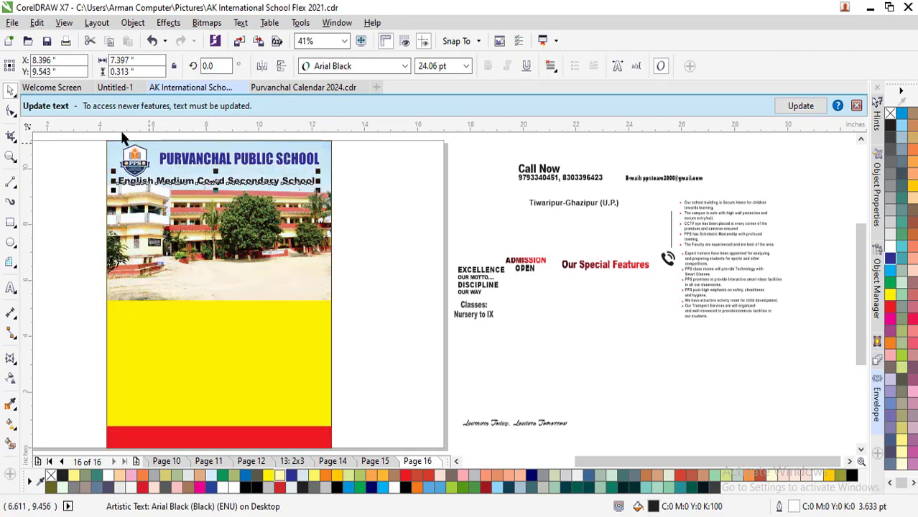
scroll(123, 140, "up", 2)
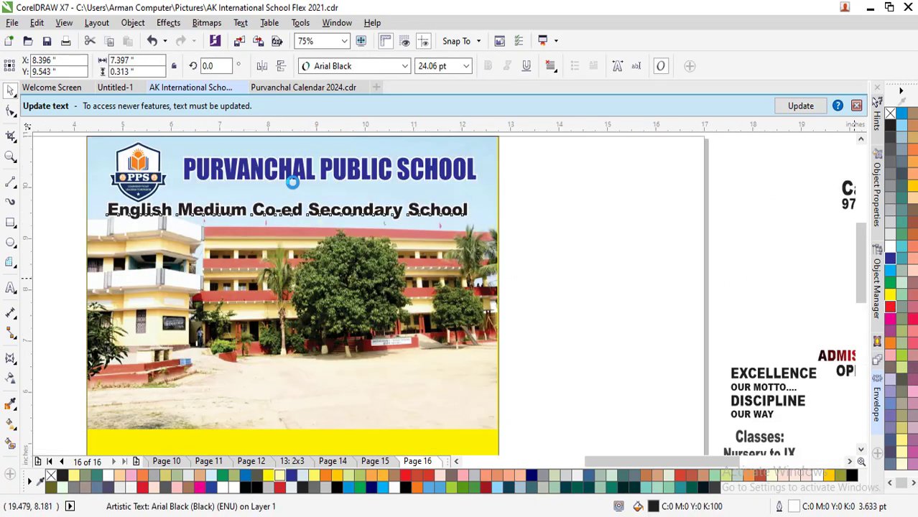
left_click_drag(313, 209, 316, 258)
double_click(322, 255)
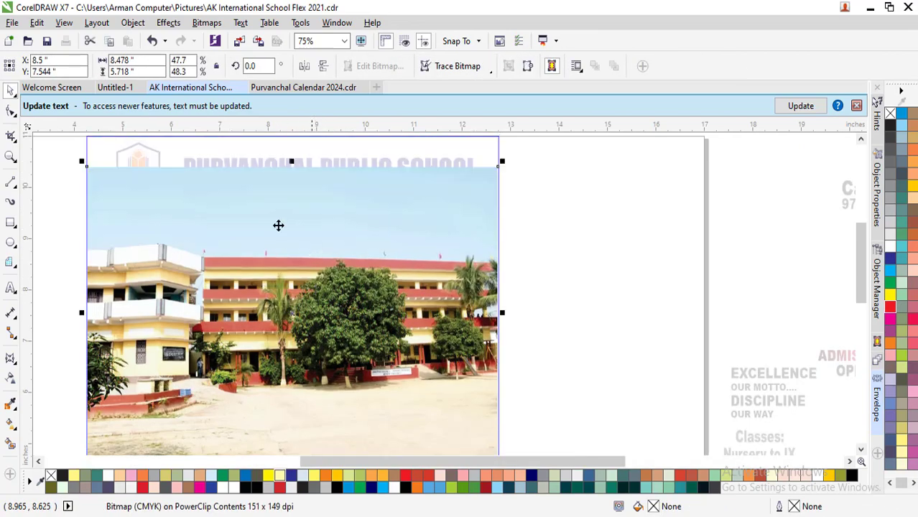
Inside the PowerClip, draw a rectangle about 9.2 by 4.2 inches over the sky and apply a linear transparency fading downward
left_click(862, 139)
left_click(862, 139)
left_click(10, 222)
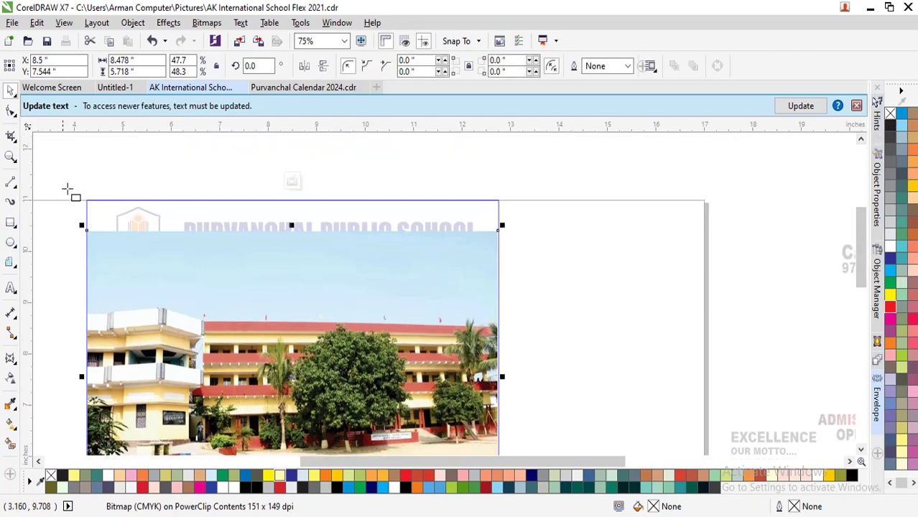
left_click_drag(65, 172, 513, 388)
left_click(11, 379)
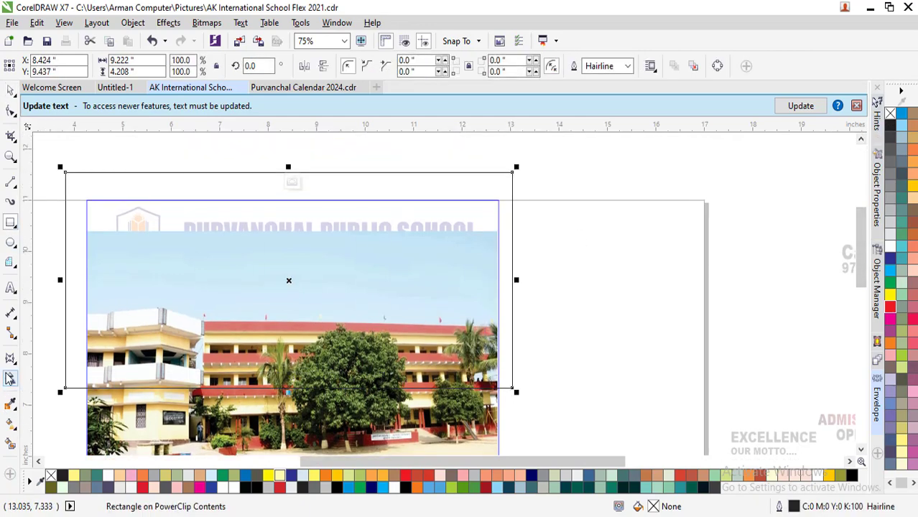
left_click_drag(236, 252, 238, 312)
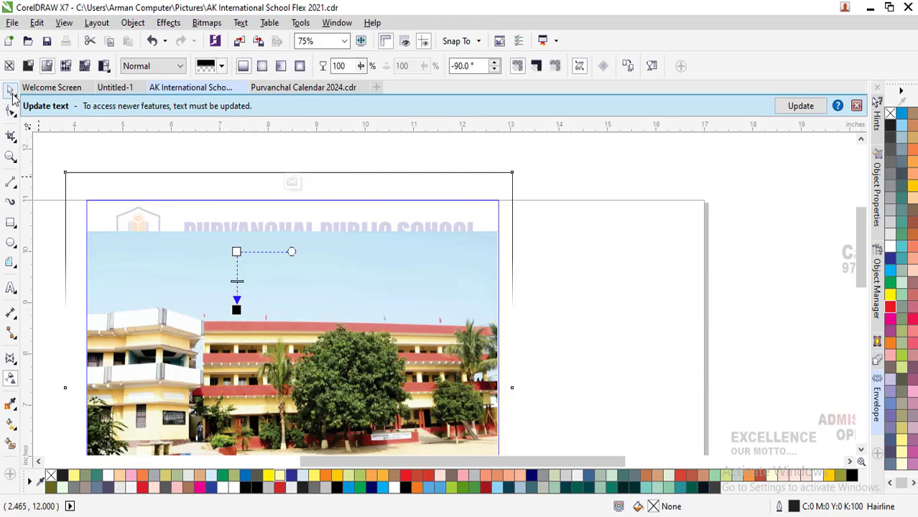
Fill the faded rectangle with cyan, remove its outline, and finish editing the PowerClip contents
left_click(11, 91)
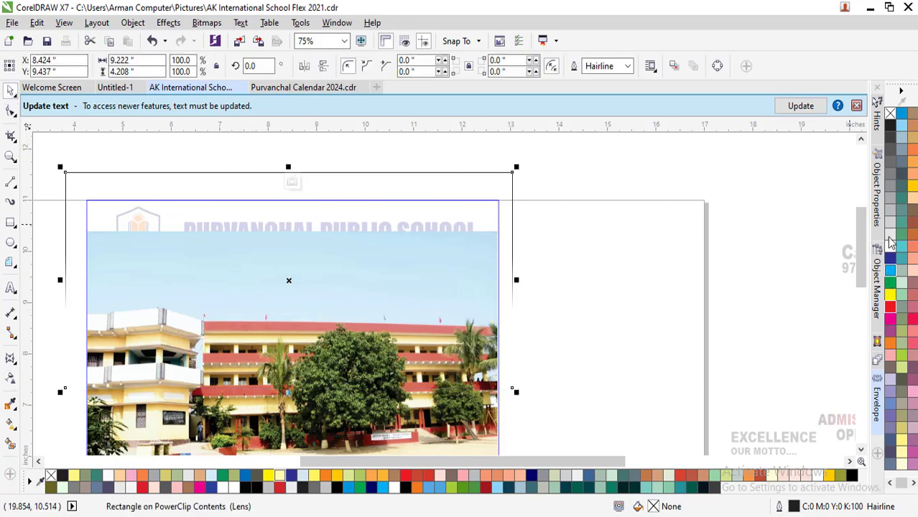
left_click(890, 271)
right_click(891, 113)
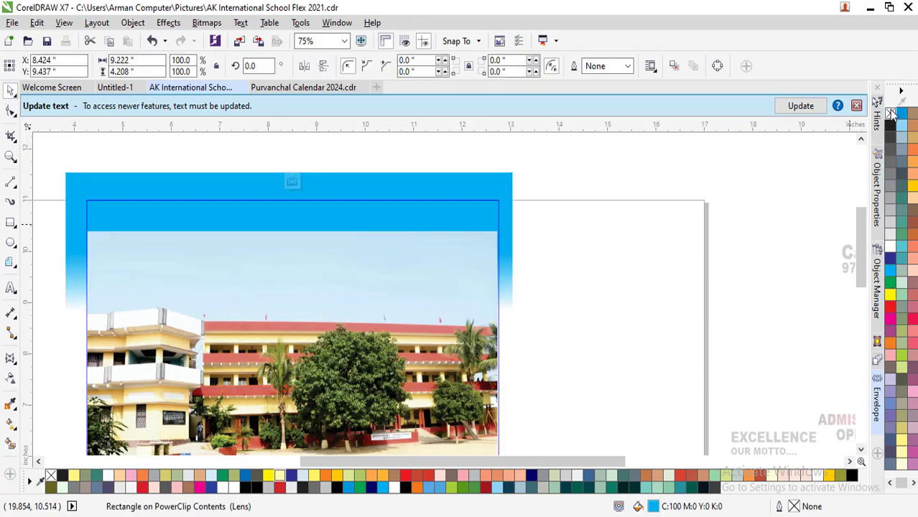
left_click(644, 305)
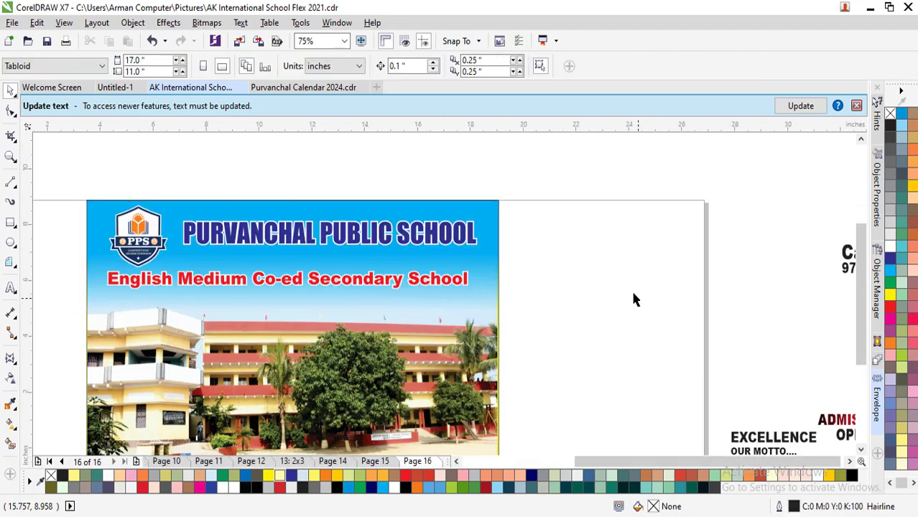
Place the school's location line on the flyer between the school title and the "English Medium" line, centred under the title
key("F4")
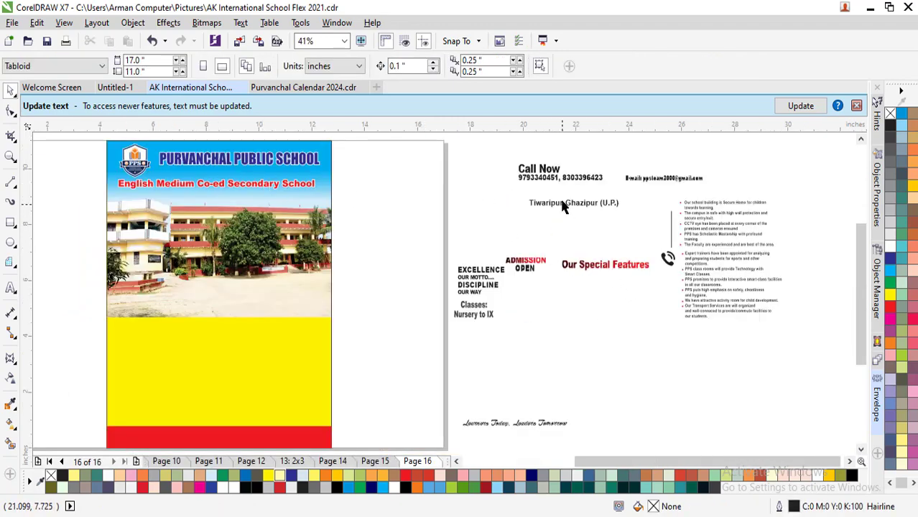
left_click_drag(563, 204, 221, 172)
right_click(222, 172)
left_click(224, 155, "shift")
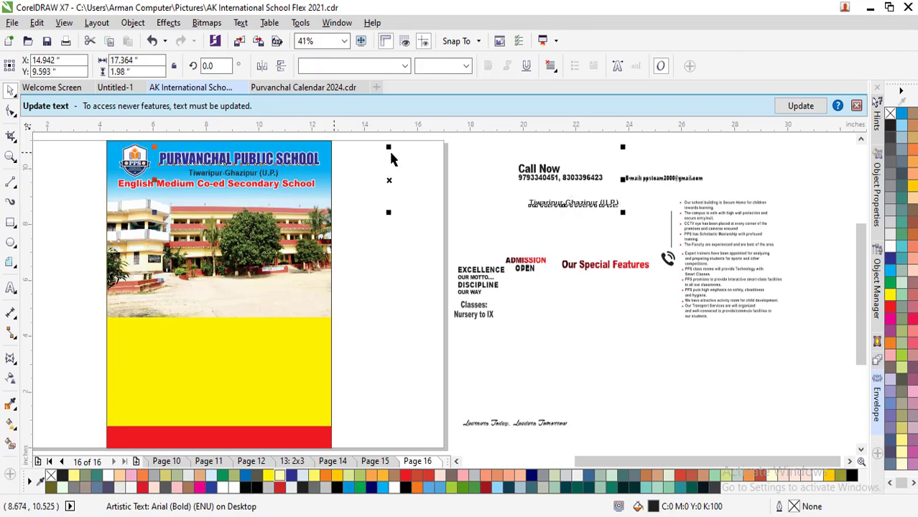
key("c")
scroll(256, 161, "up", 2)
left_click(244, 214)
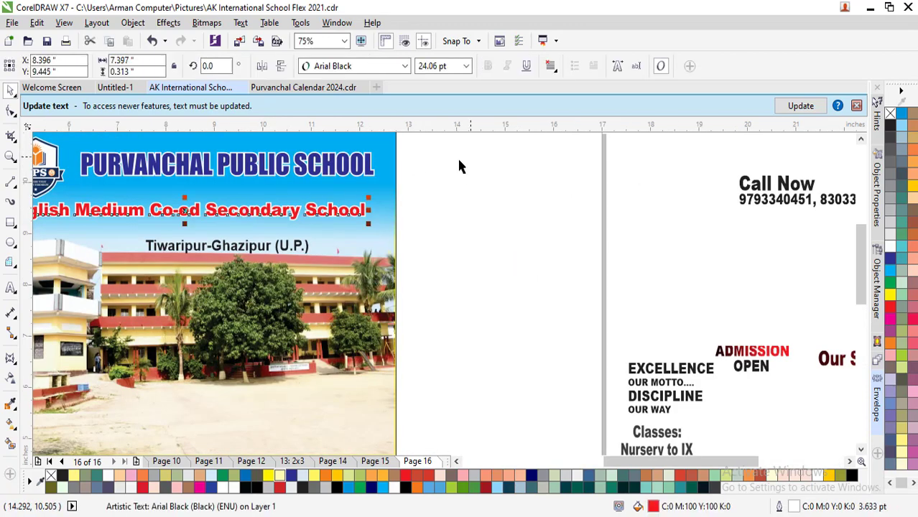
left_click(459, 163)
left_click_drag(223, 247, 227, 190)
left_click(432, 162)
Recolour the faded sky rectangle inside the PowerClip to light blue and finish editing the contents
double_click(390, 146)
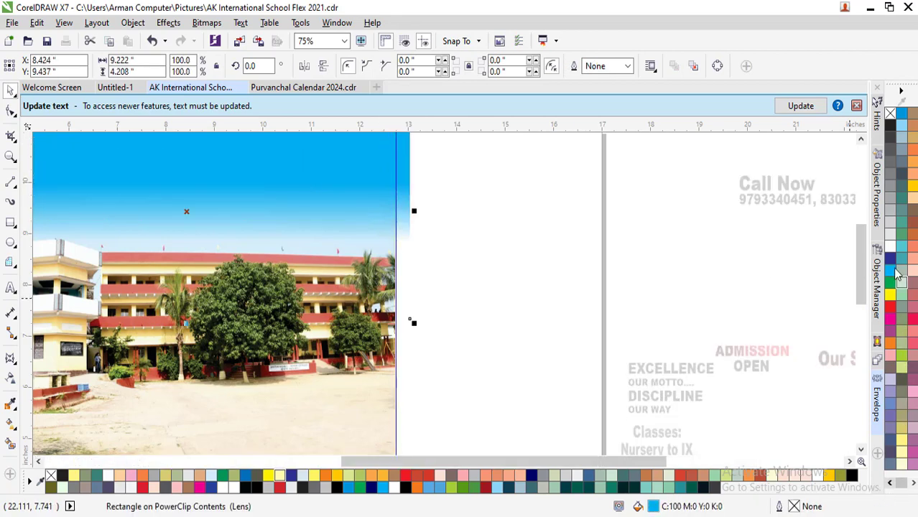
left_click(562, 210, "ctrl")
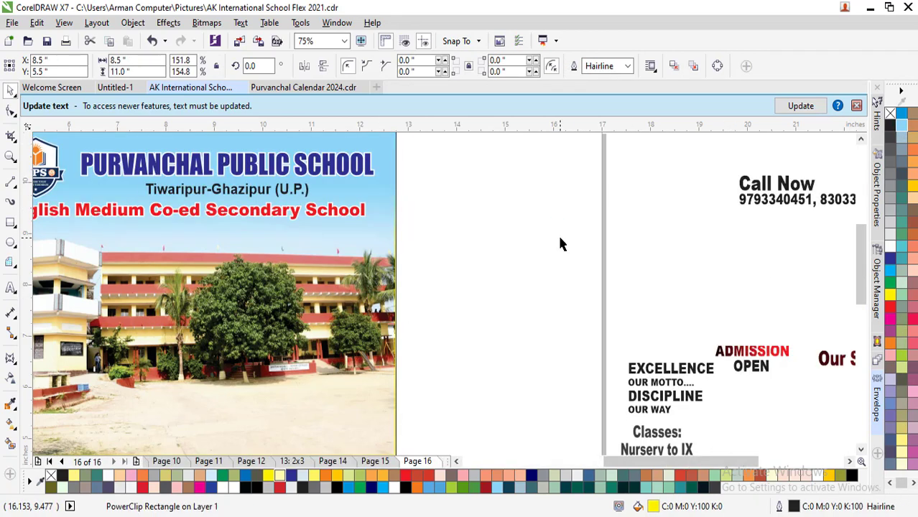
left_click(560, 238)
scroll(274, 219, "down", 2)
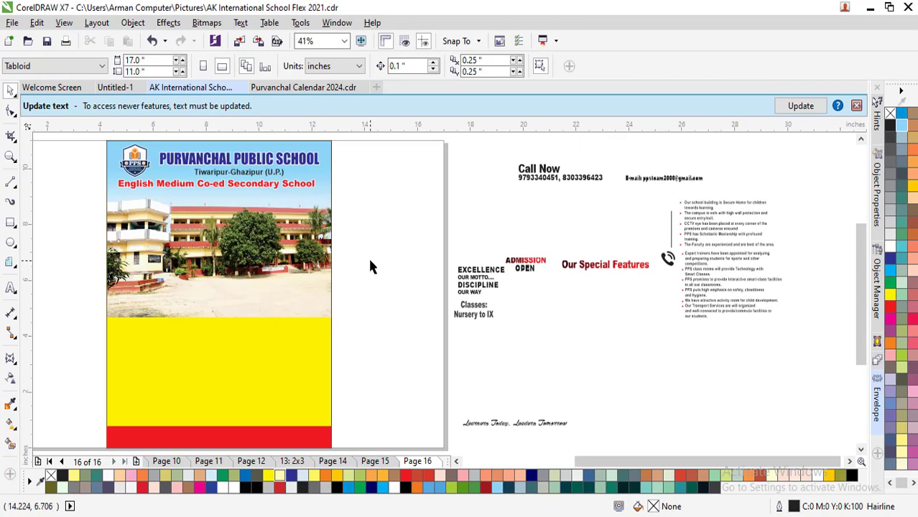
With the Pen tool, draw a wedge-shaped outline about 6.8 by 1.4 inches across the yellow area, widening toward the flyer's right edge
left_click(9, 159)
left_click_drag(79, 290, 378, 435)
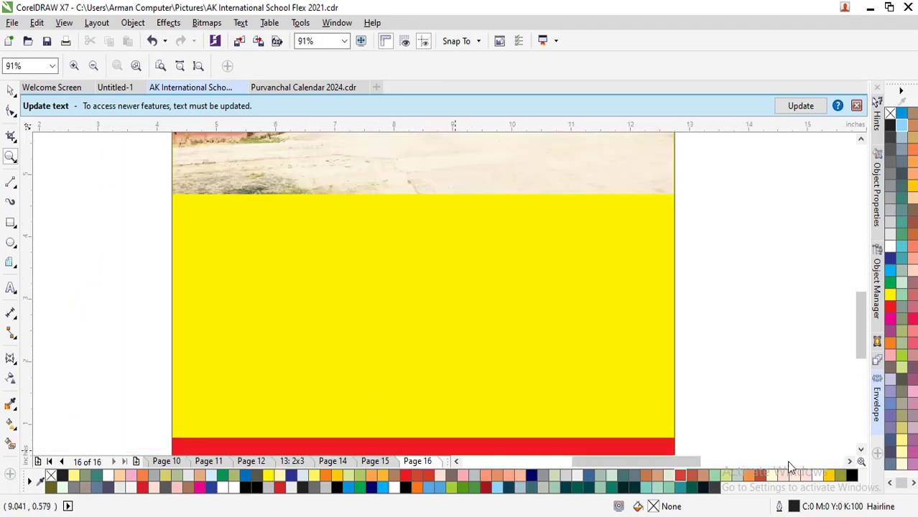
left_click_drag(696, 460, 709, 457)
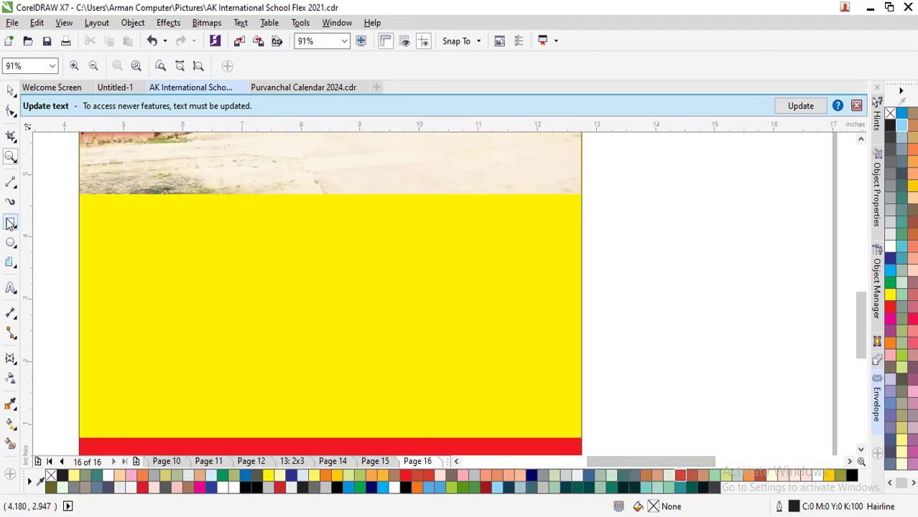
left_click(13, 187)
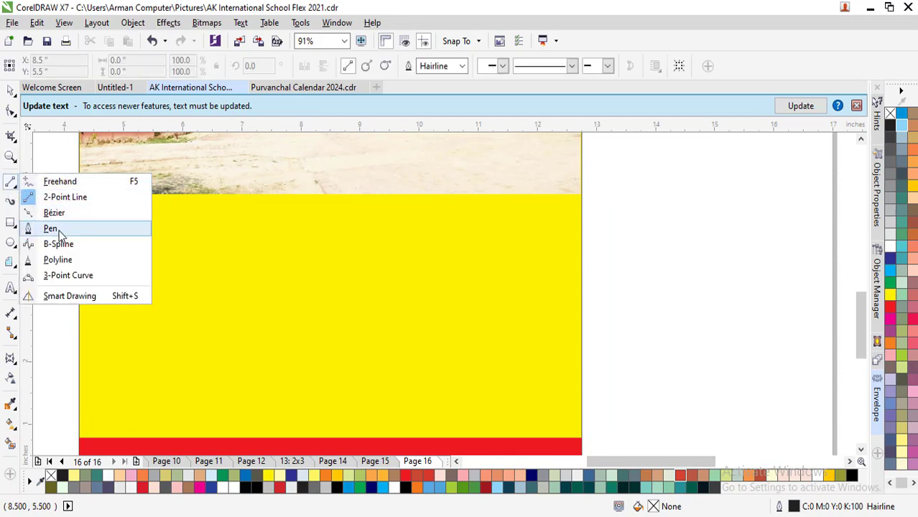
left_click(60, 230)
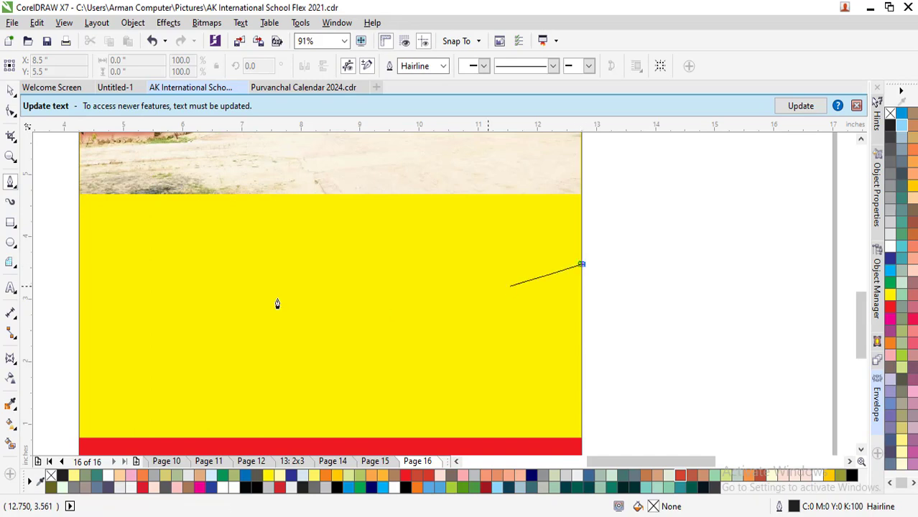
left_click(177, 214)
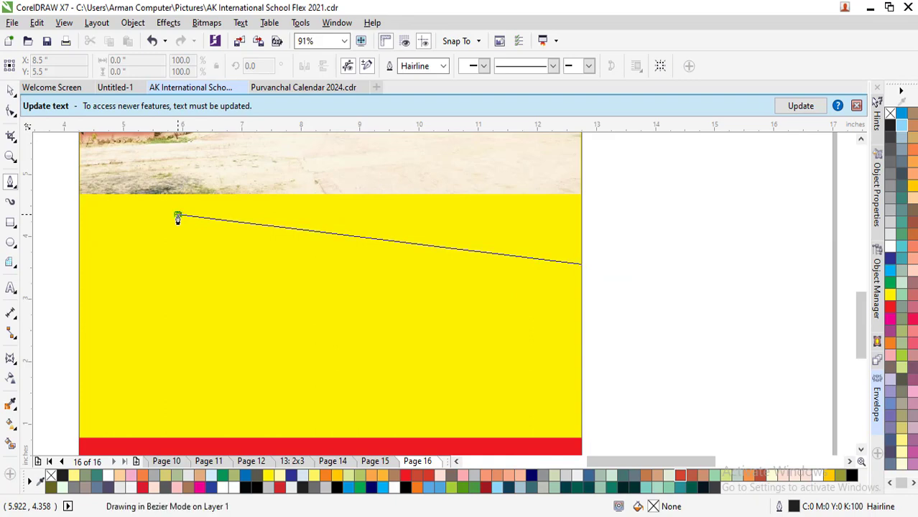
left_click(582, 181)
left_click(582, 268)
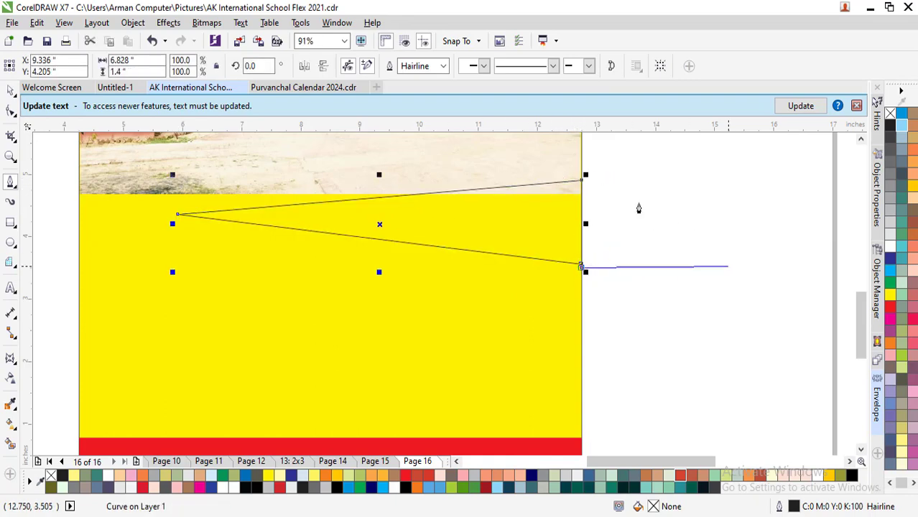
Undo the last wedge segment and close the outline exactly on its starting node at the flyer's right edge
scroll(586, 262, "up", 3)
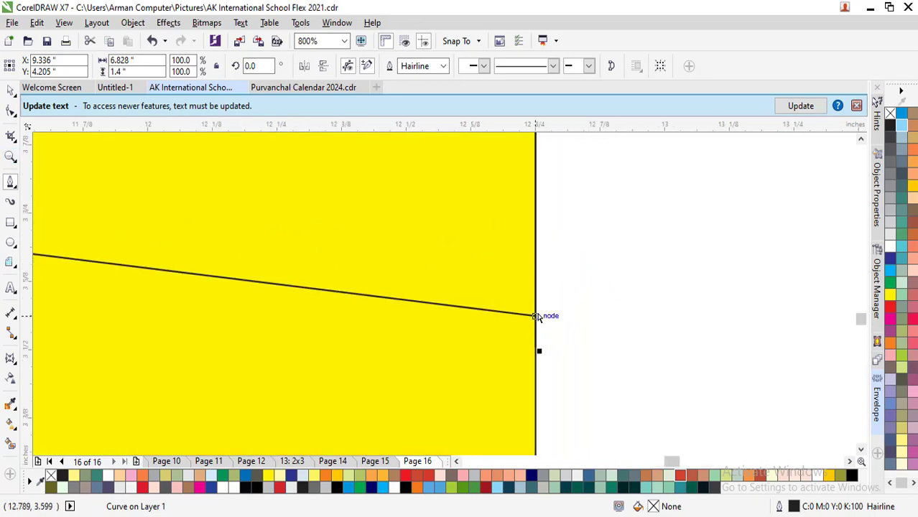
key("ctrl+z")
left_click(538, 316)
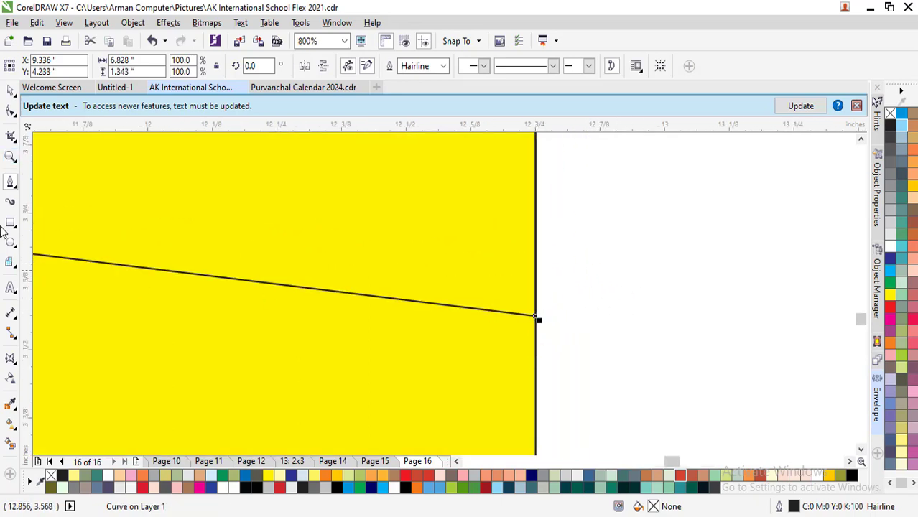
scroll(145, 269, "down", 5)
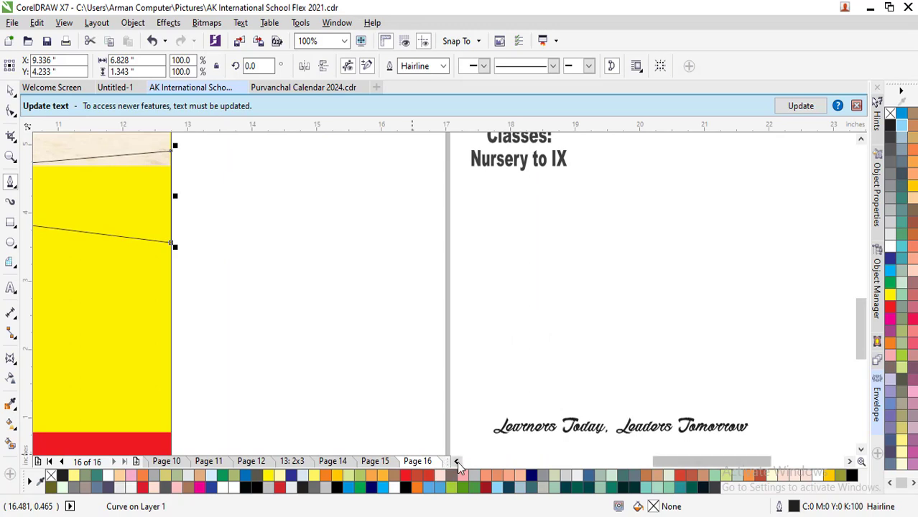
left_click_drag(457, 461, 457, 461)
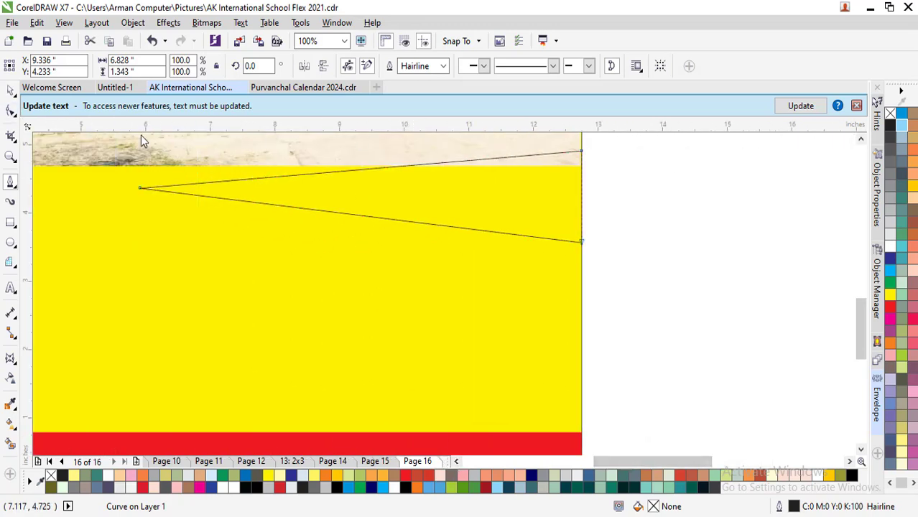
Convert the wedge's lower edge to a curve and bend it downward
key("F10")
left_click(861, 139)
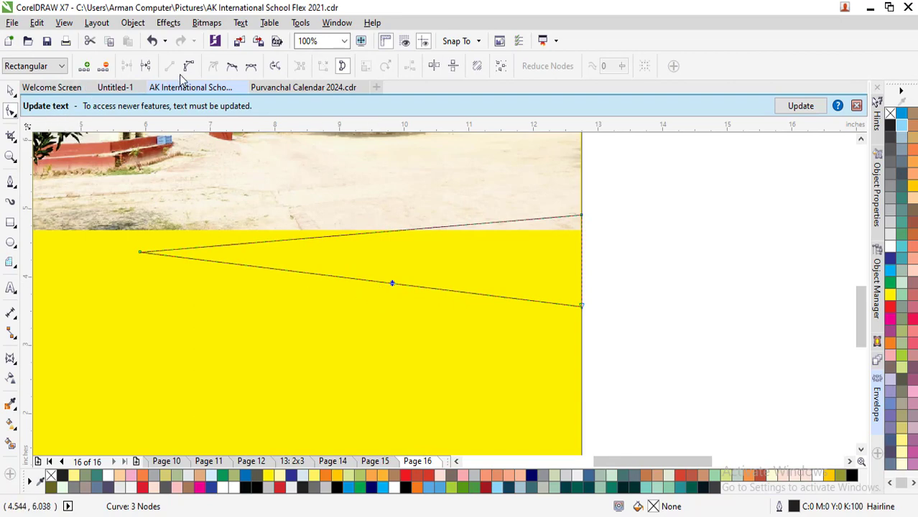
left_click_drag(401, 286, 452, 328)
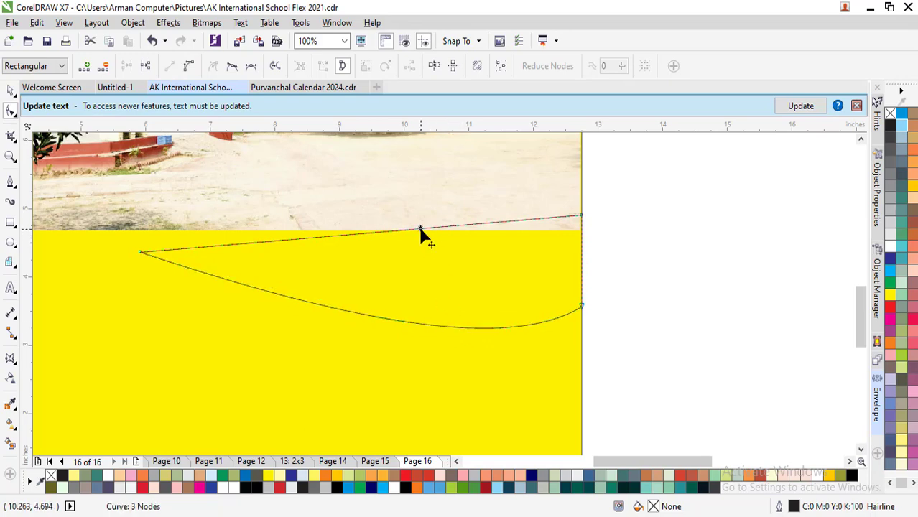
left_click_drag(409, 230, 417, 260)
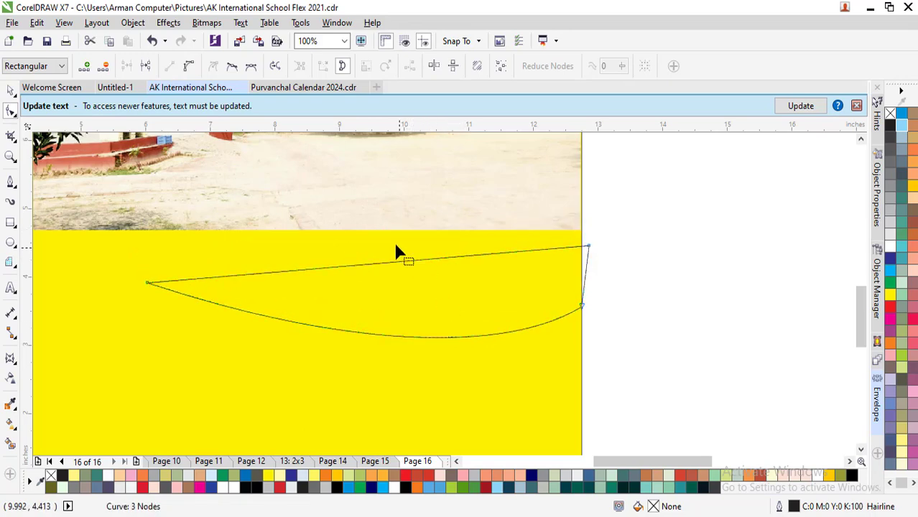
key("ctrl+z")
Convert the wedge's upper edge to a curve, bend it gently downward and lower its right end node along the flyer's edge
left_click(392, 231)
left_click(188, 65)
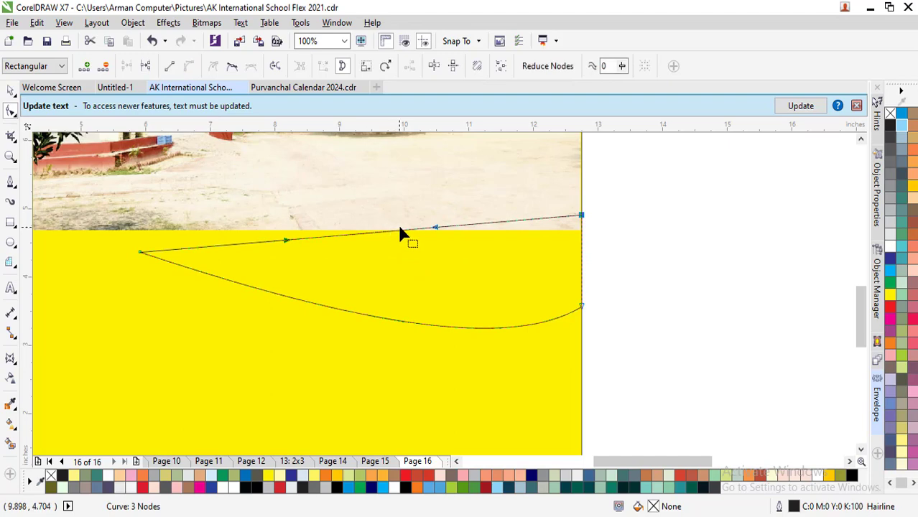
left_click_drag(407, 232, 420, 264)
left_click_drag(582, 214, 582, 262)
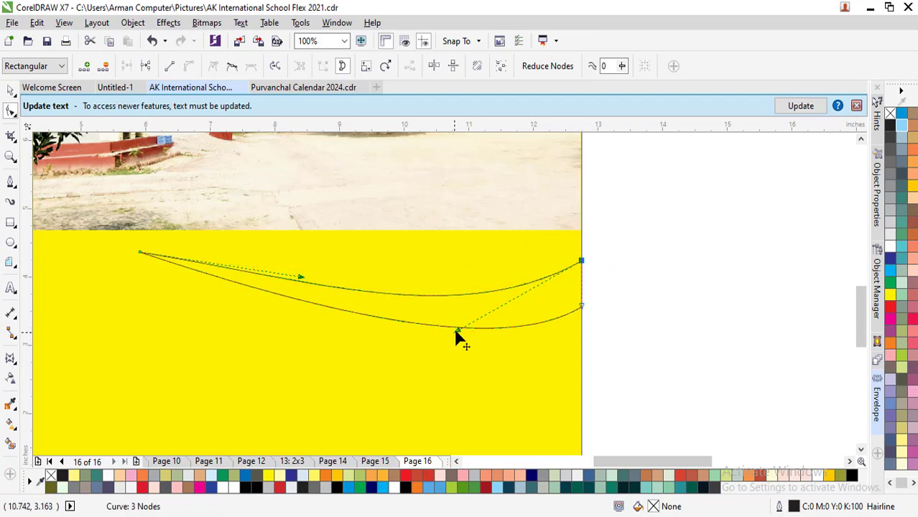
left_click_drag(456, 329, 454, 310)
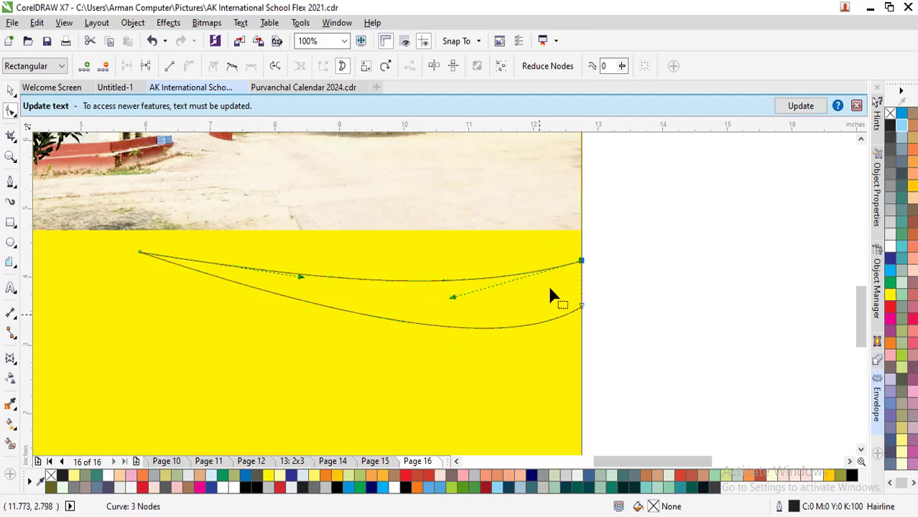
left_click(10, 91)
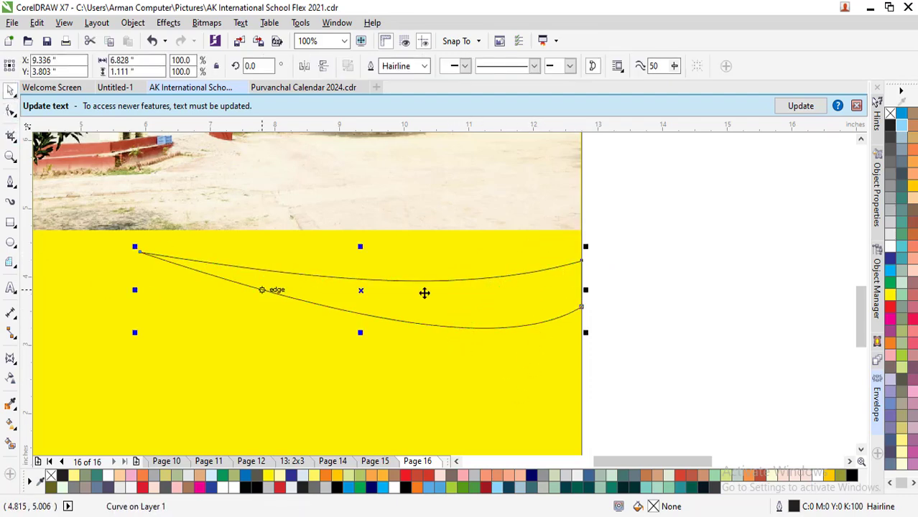
Flatten the swoosh's lower curve slightly by raising the curve handle of its lower right node
left_click(599, 239)
left_click(548, 291)
double_click(547, 291)
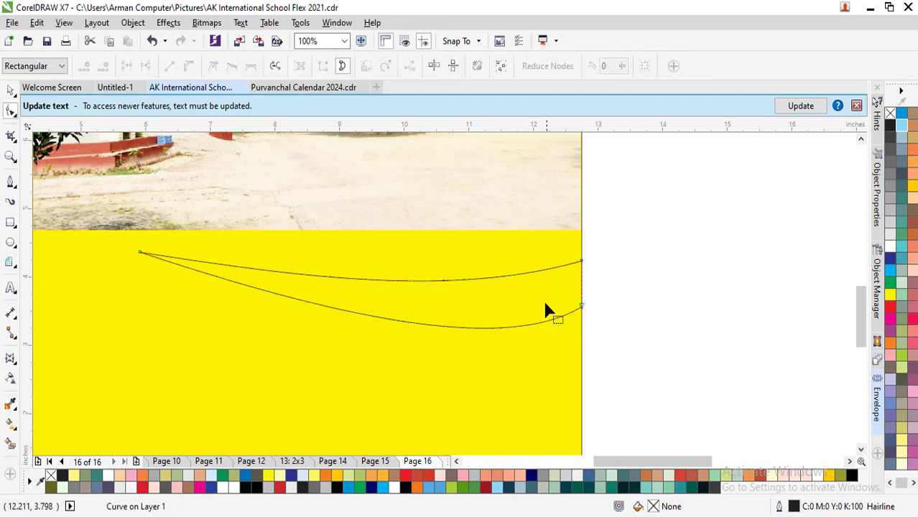
left_click(578, 308)
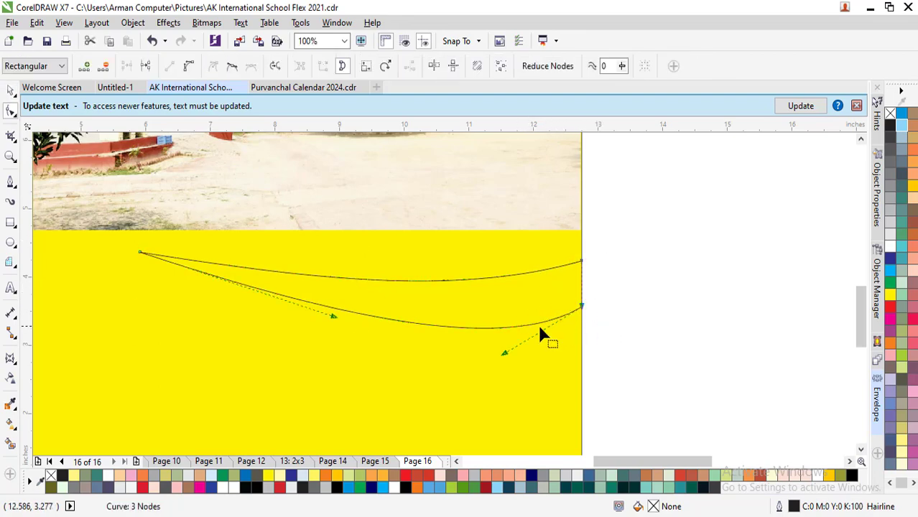
left_click_drag(504, 354, 503, 341)
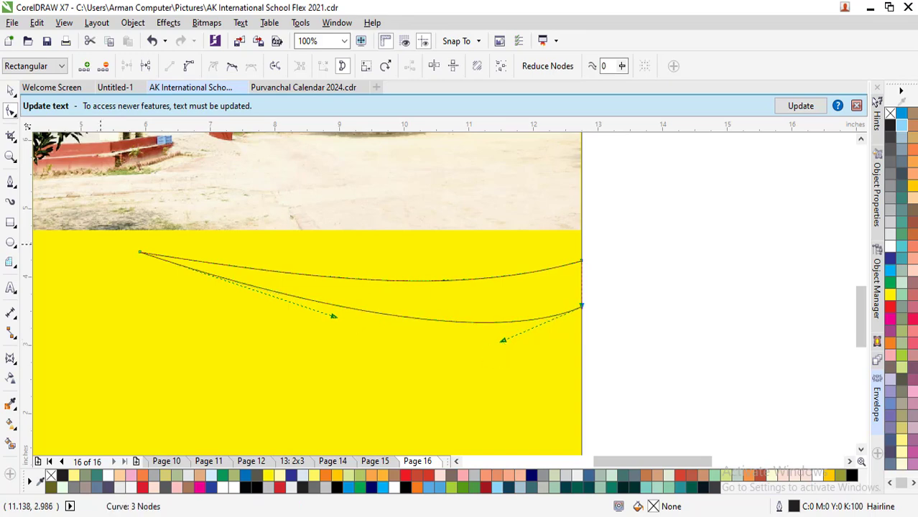
left_click(11, 91)
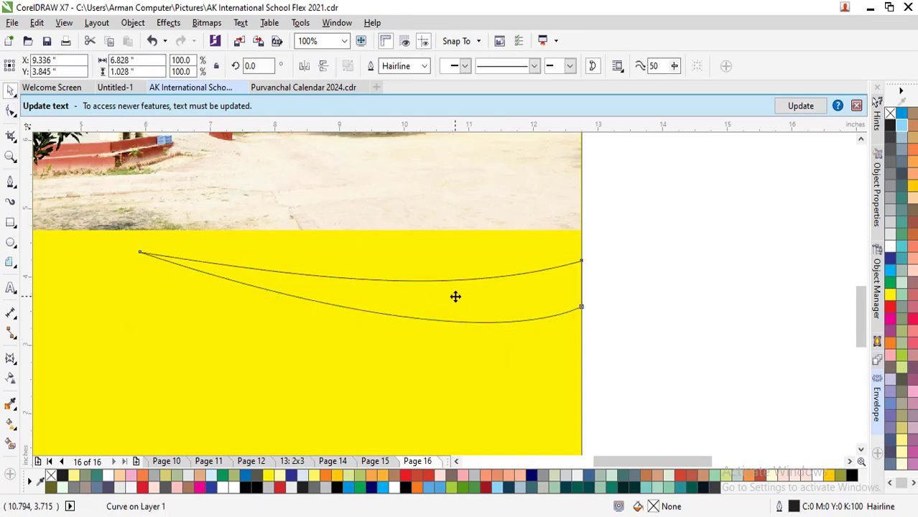
Make a copy of the swoosh skewed upward along the flyer's right edge, about 6.8 by 1.5 inches, sharing the left tip
left_click_drag(584, 289, 582, 195)
key("F10")
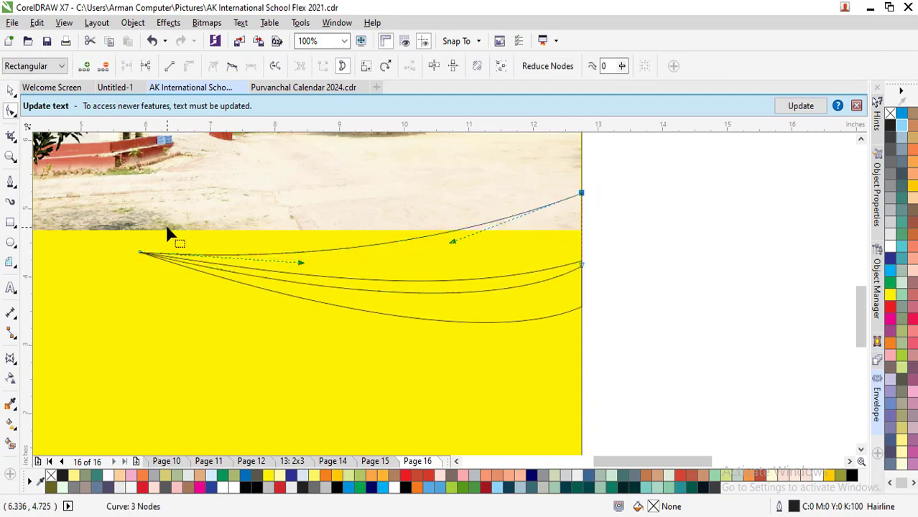
left_click(10, 91)
left_click_drag(351, 269, 346, 252)
key("ctrl+z")
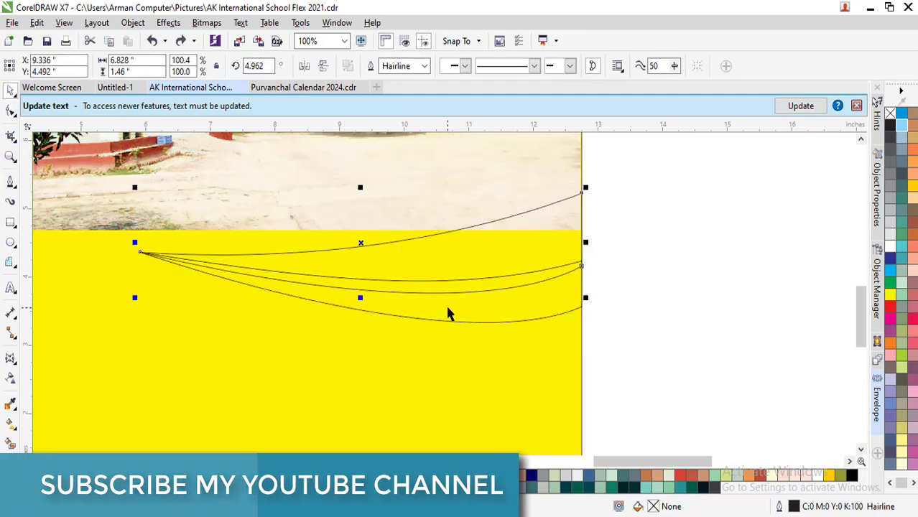
Fill the lower swoosh with light green (C40 M0 Y100 K0) and remove its outline
left_click(448, 313)
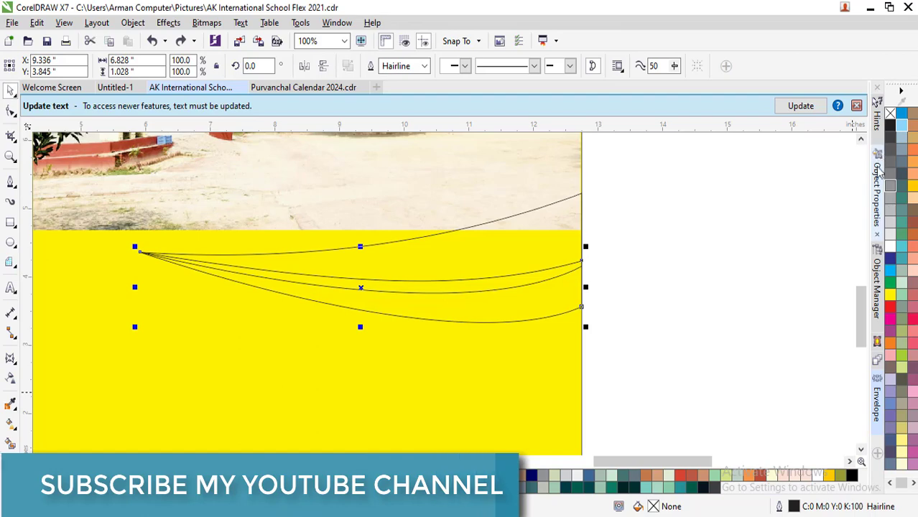
left_click(902, 356)
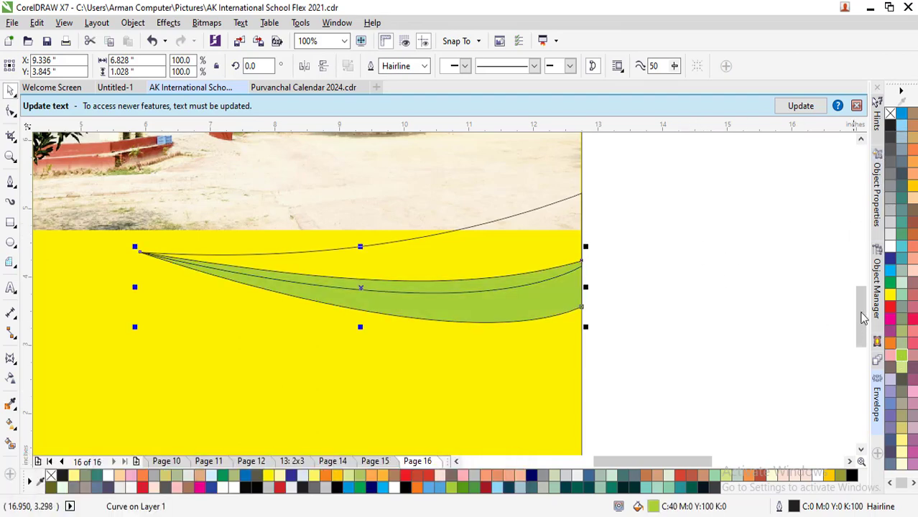
left_click(891, 284)
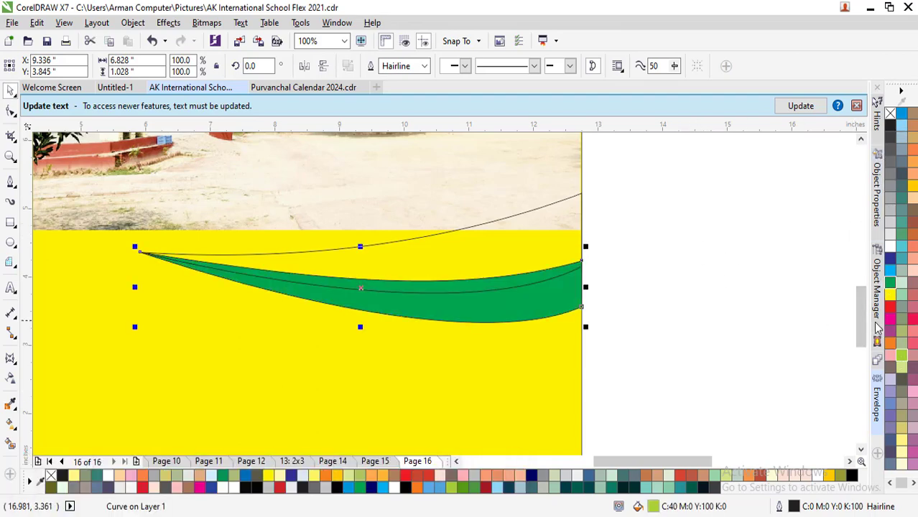
left_click(902, 359)
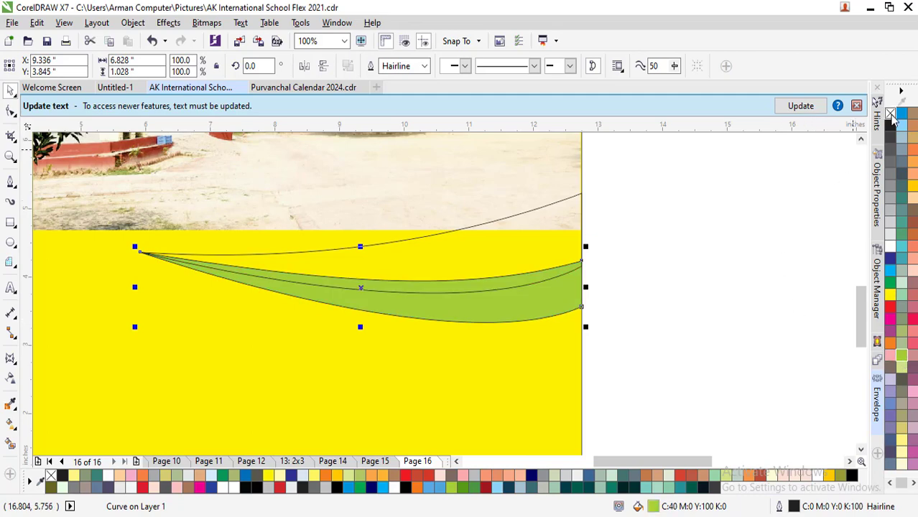
Fill the upper swoosh with green (C100 M0 Y100 K0) and move it up by about 0.08 inch
left_click(544, 225)
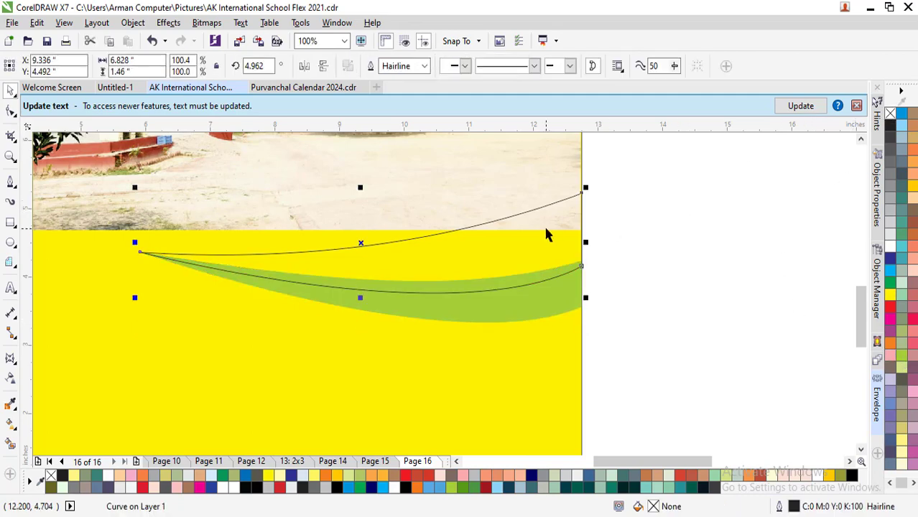
left_click(890, 285)
left_click(678, 270)
left_click_drag(525, 253, 533, 256)
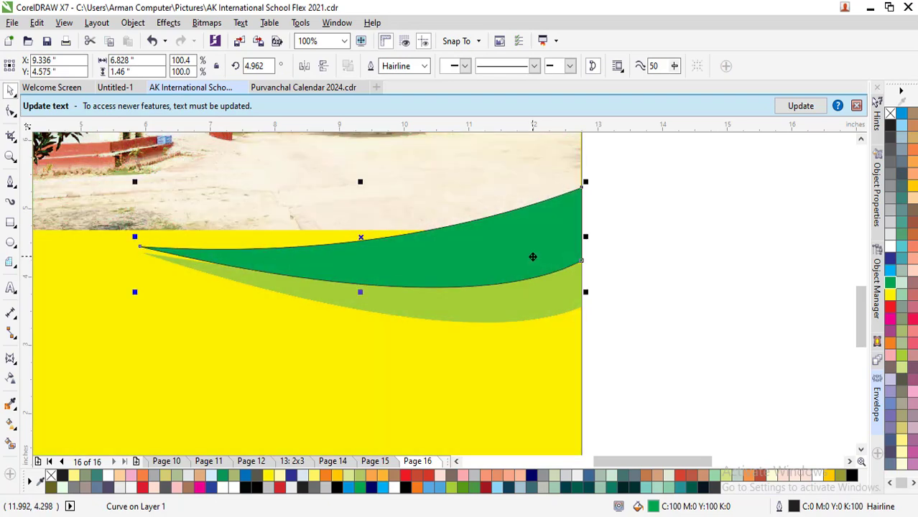
Adjust the left tip handles of both swooshes, raising the upper curve of the dark green and the light green shape
key("F10")
left_click(140, 247)
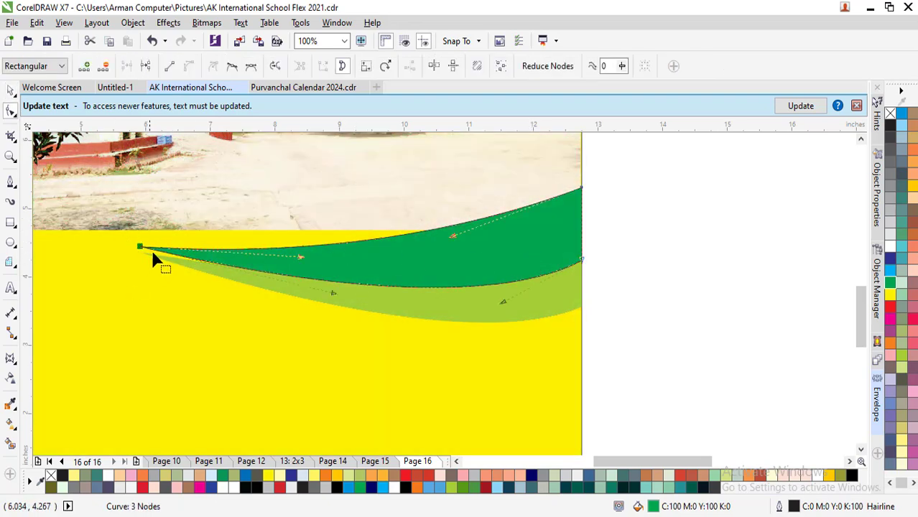
left_click_drag(299, 257, 296, 247)
left_click(163, 258)
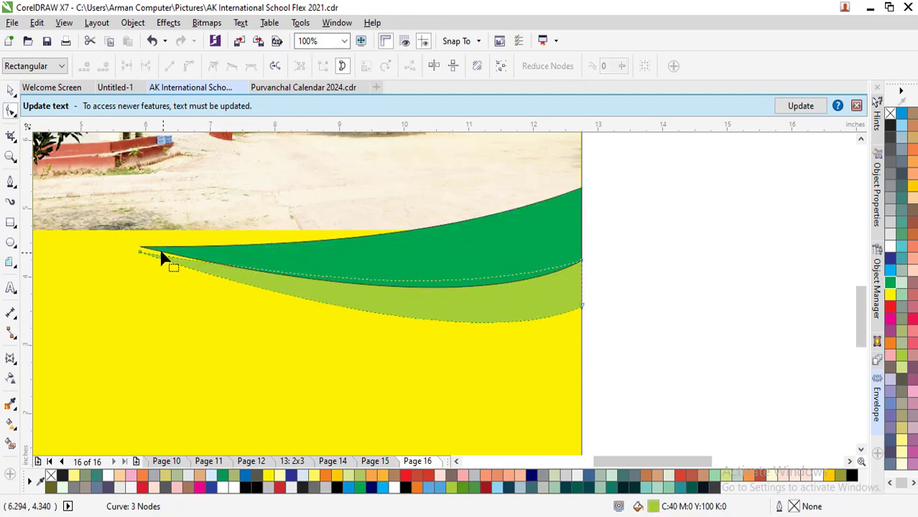
left_click(140, 252)
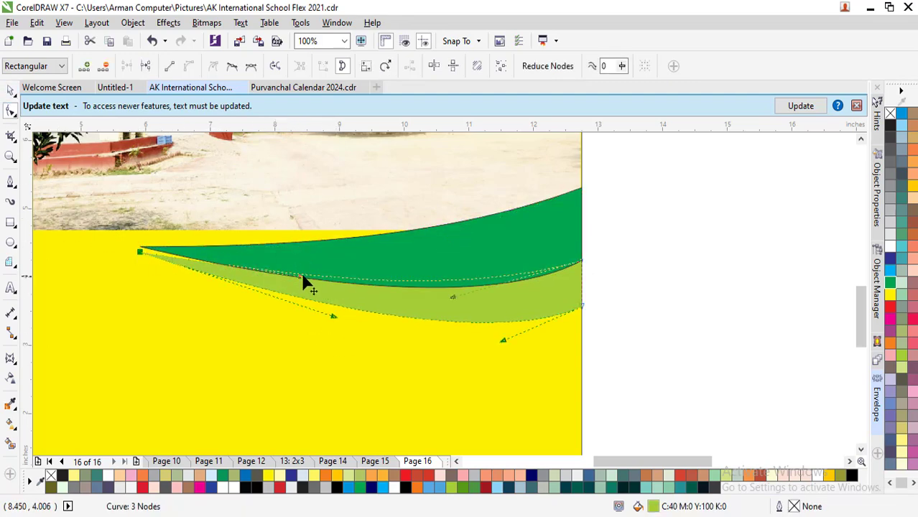
mouse_move(299, 275)
left_mouse_down()
mouse_move(299, 262)
mouse_move(292, 269)
left_mouse_up()
Move the dark green swoosh down so its left tip meets the light green one, and leave both shapes without outlines
scroll(131, 249, "up", 2)
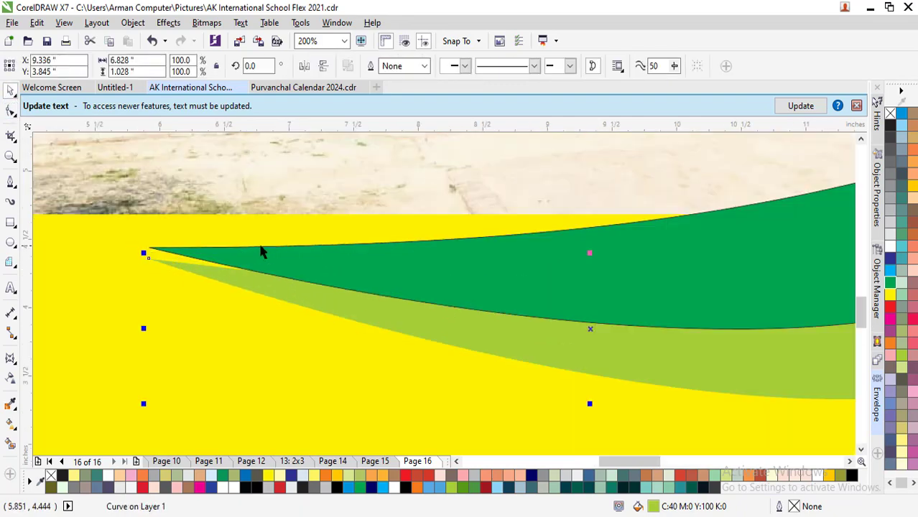
left_click_drag(290, 266, 327, 269)
scroll(575, 295, "down", 2)
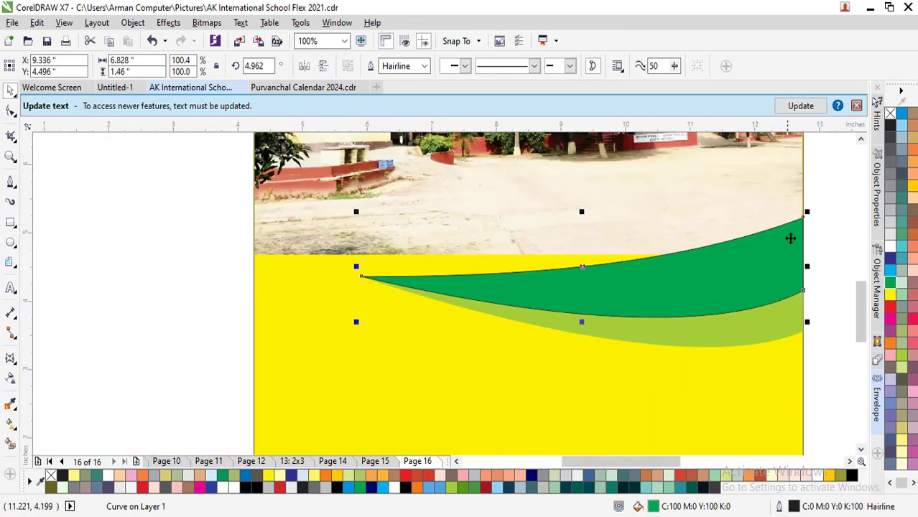
left_click(514, 322, "shift")
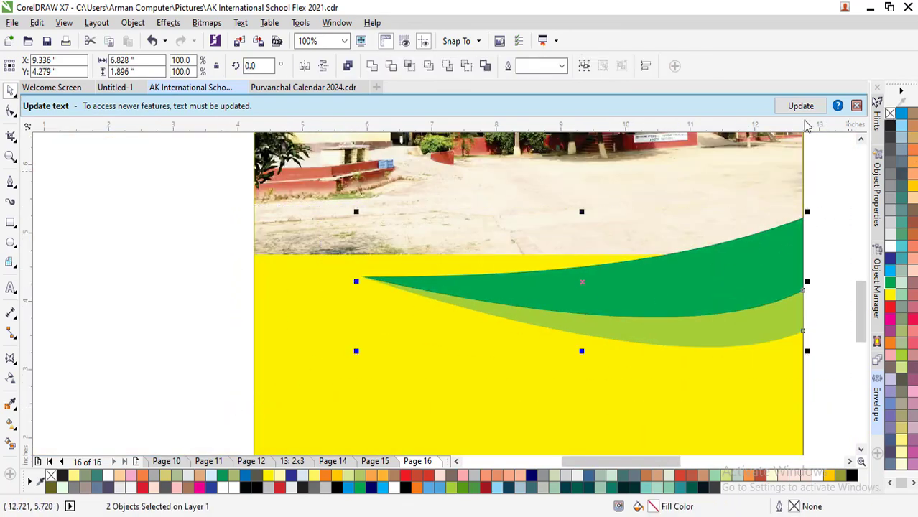
Give the dark green swoosh a horizontal fountain fill running from green to black at the flyer's right edge
left_click(385, 275)
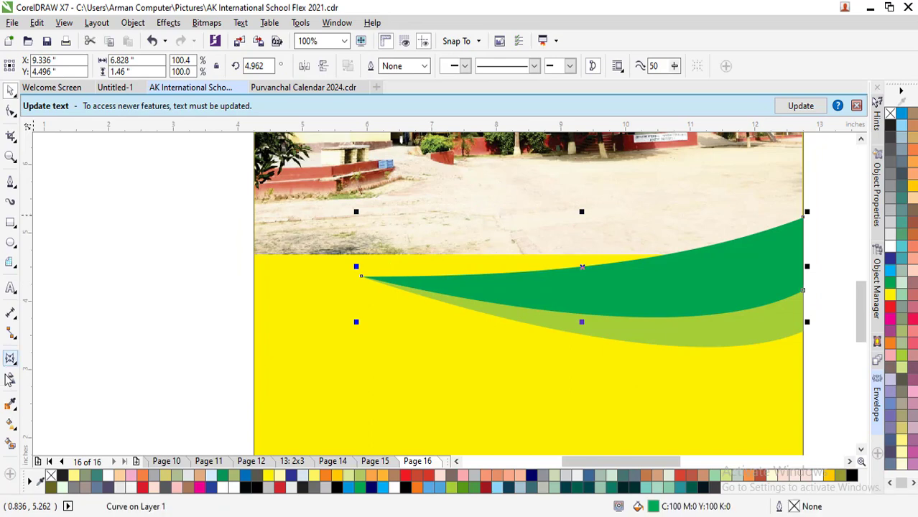
left_click(11, 425)
left_click_drag(773, 277, 862, 270)
left_click(914, 483)
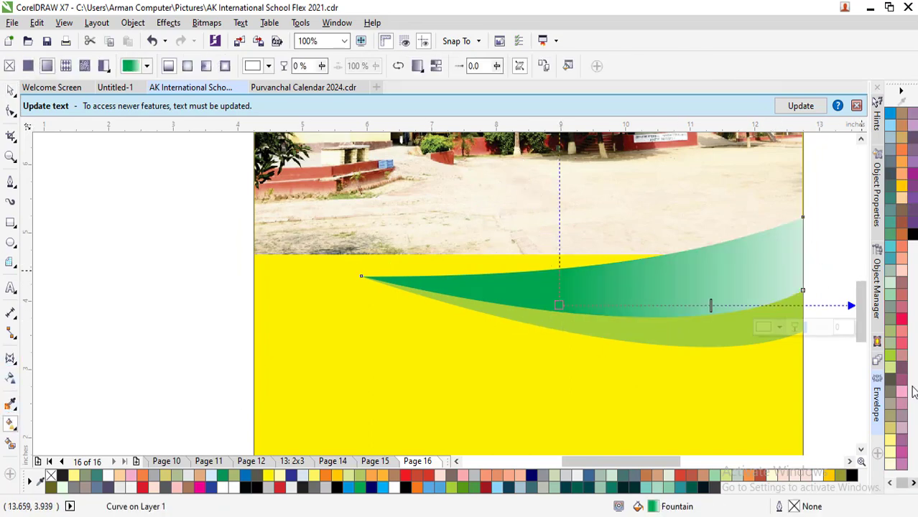
left_click(914, 235)
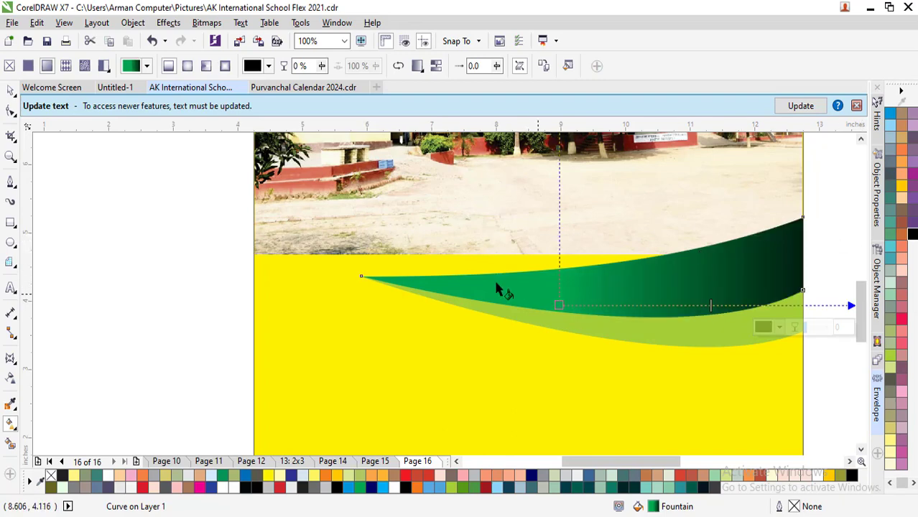
left_click(10, 90)
key("F4")
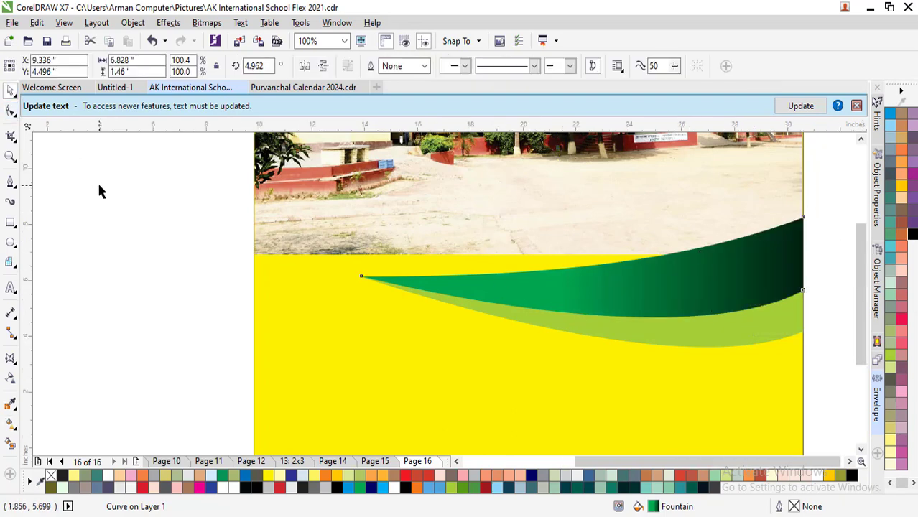
left_click(376, 326)
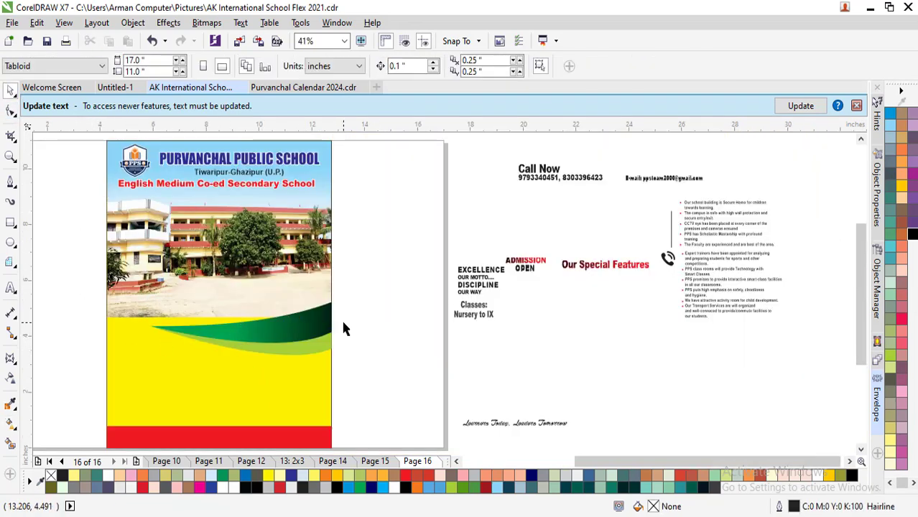
Place a horizontally and vertically mirrored copy of the gradient swoosh at the flyer's left side, behind the two original swooshes
left_click(305, 321)
left_click_drag(335, 328, 108, 316)
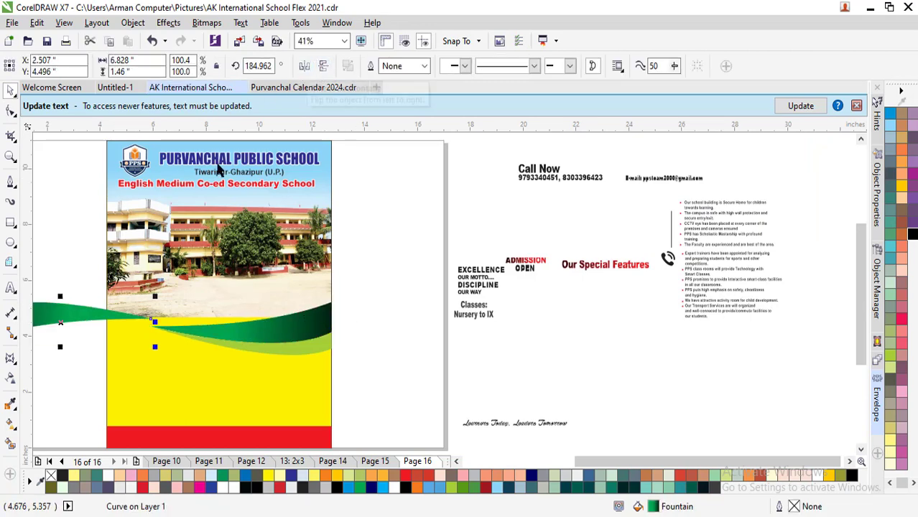
left_click_drag(80, 319, 200, 331)
left_click_drag(392, 279, 137, 361)
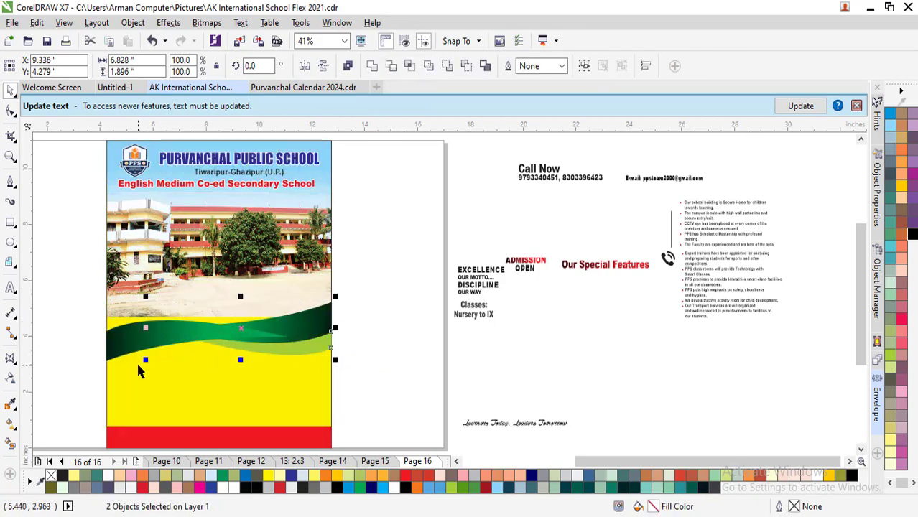
key("Escape")
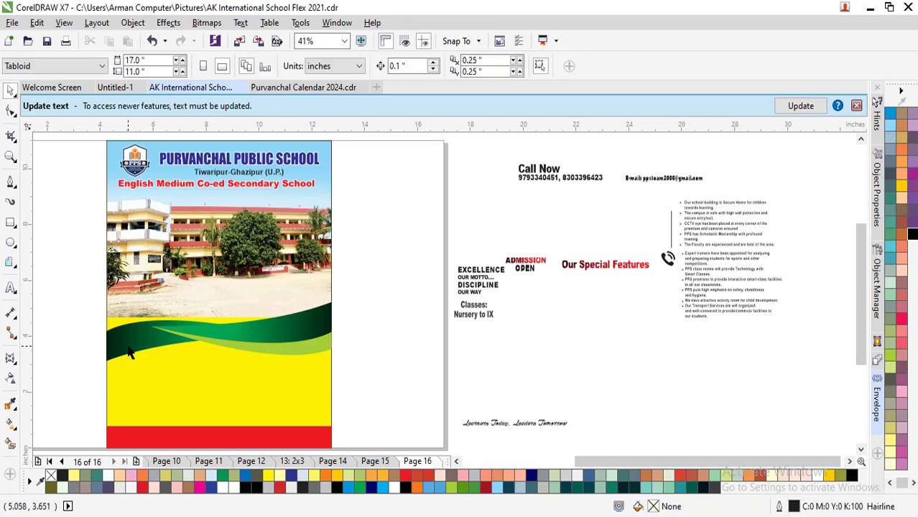
Lower and rotate the mirrored swoosh to about 190.1 degrees, with its wide end overhanging the flyer's left edge
left_click_drag(130, 338, 123, 352)
left_click(108, 359)
left_click_drag(291, 328, 287, 318)
left_click(142, 358)
mouse_move(142, 358)
left_mouse_down()
mouse_move(127, 121)
mouse_move(132, 359)
left_mouse_up()
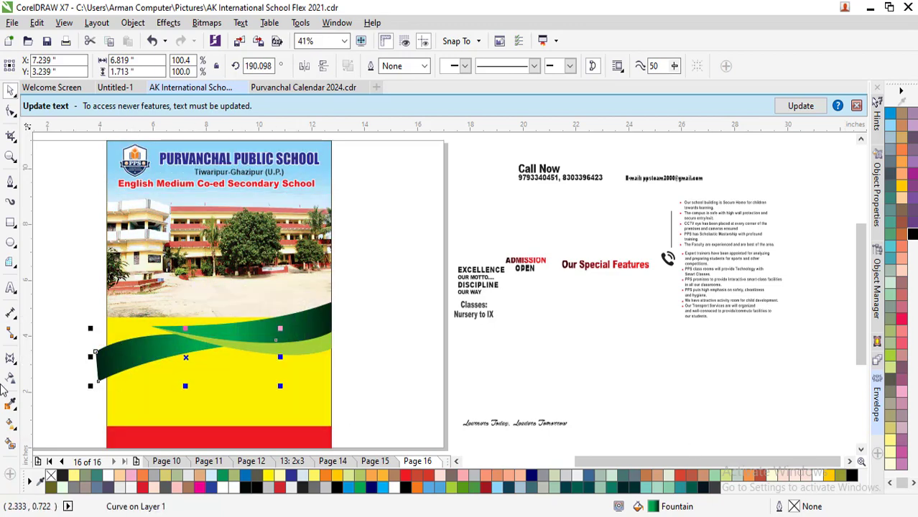
Replace the green end of the left swoosh's gradient with red
left_click(11, 422)
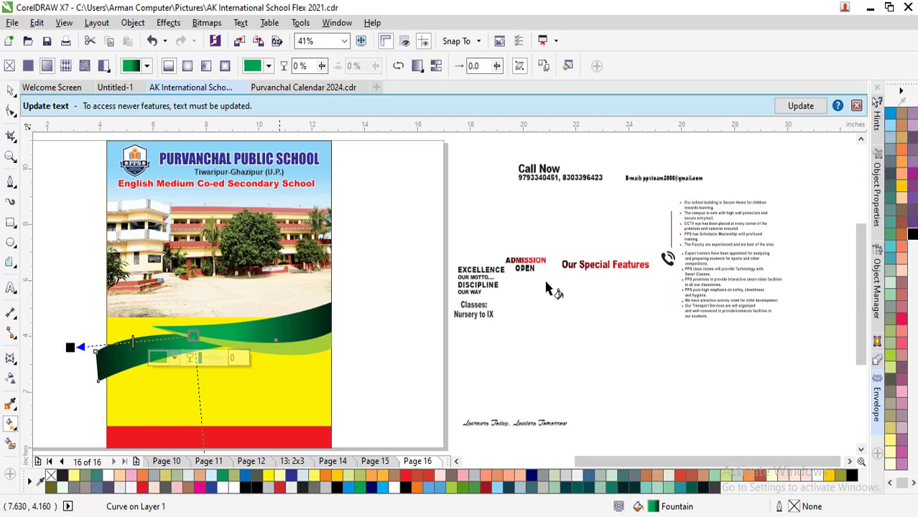
left_click(890, 483)
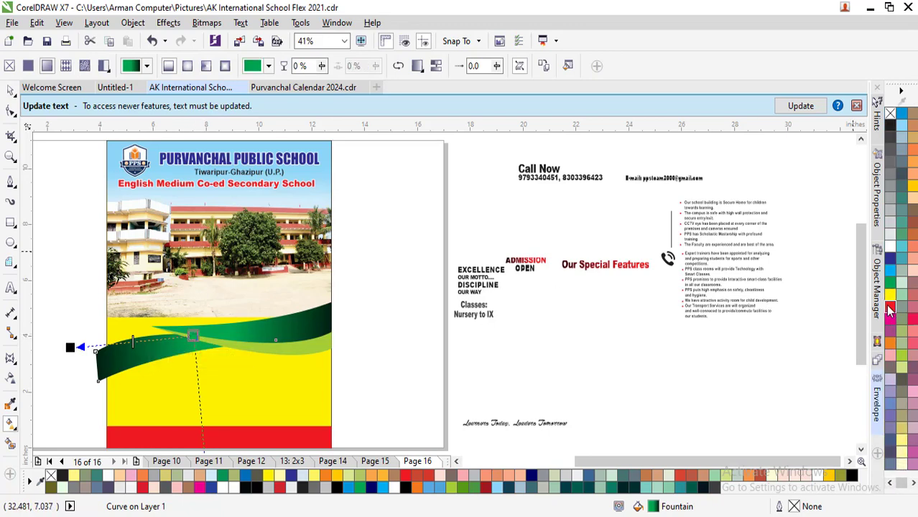
left_click(890, 307)
left_click(11, 92)
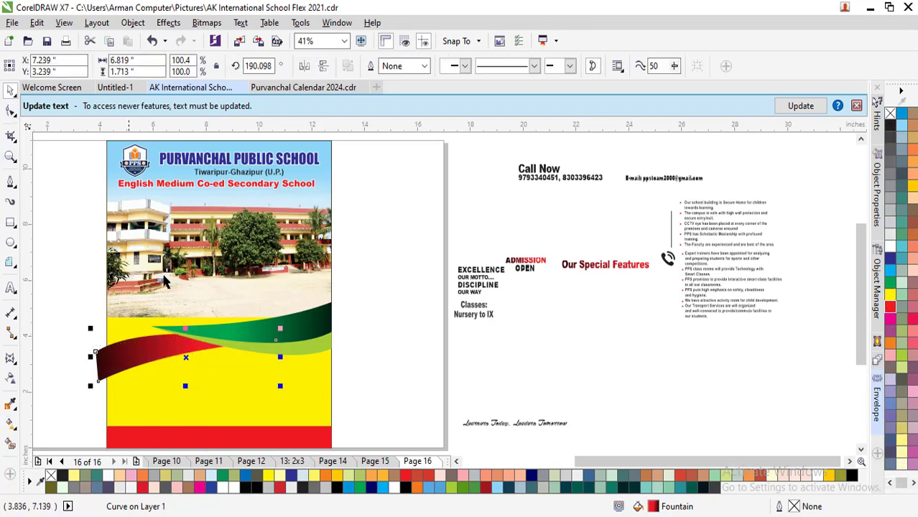
Group the three swooshes and move them up to cover the boundary between the building photo and the yellow area
left_click_drag(357, 291, 45, 394)
key("ctrl+g")
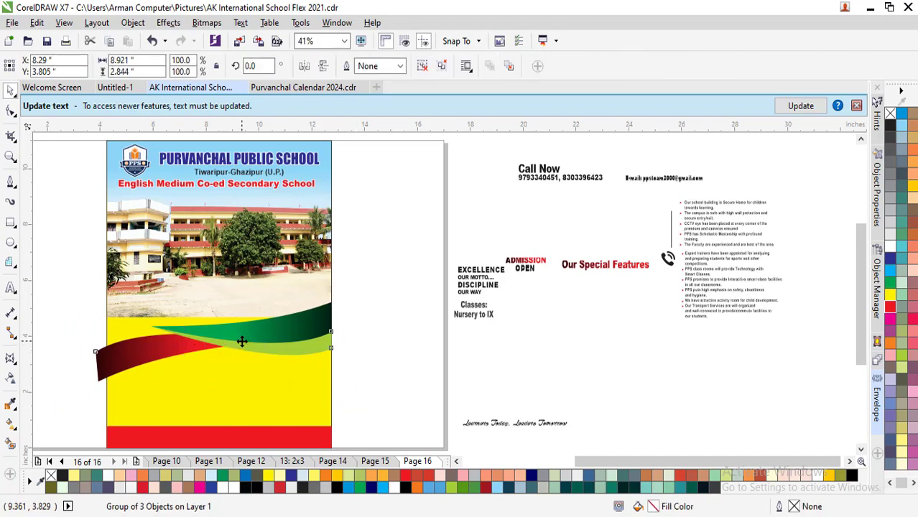
left_click_drag(242, 338, 241, 312)
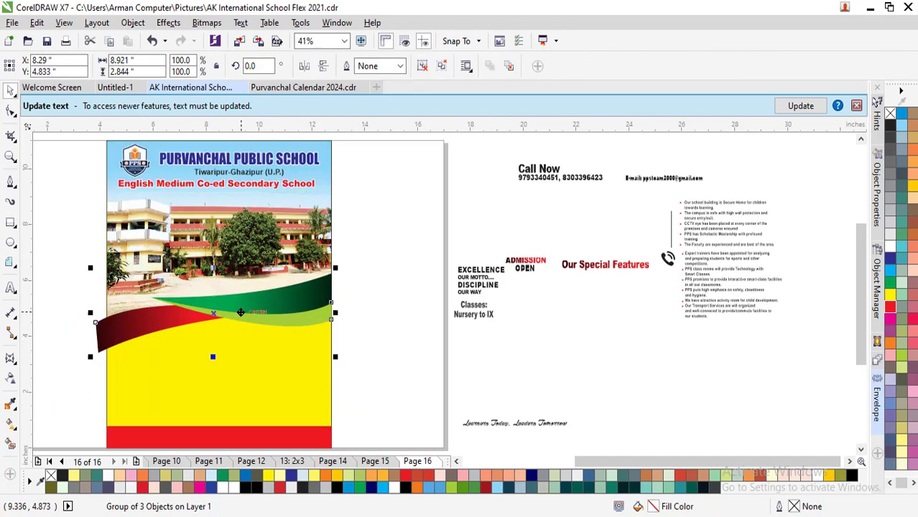
left_click(361, 304)
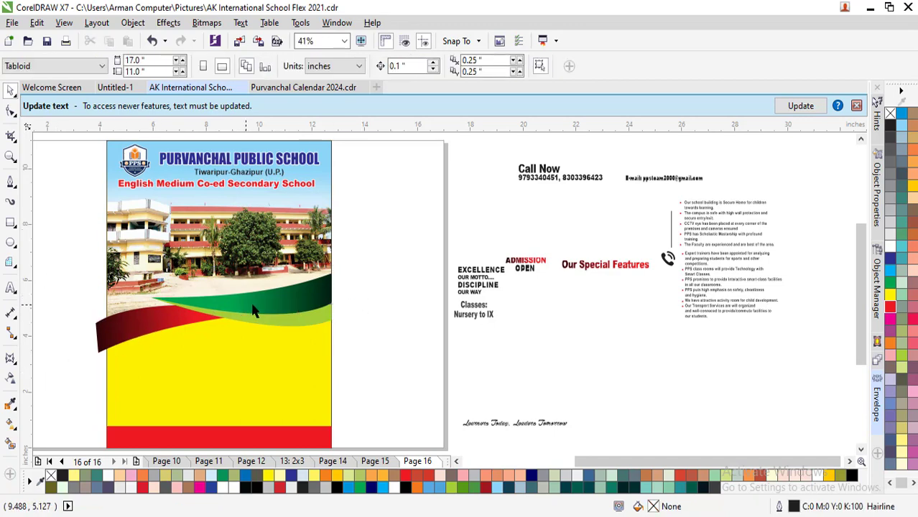
left_click_drag(287, 299, 287, 306)
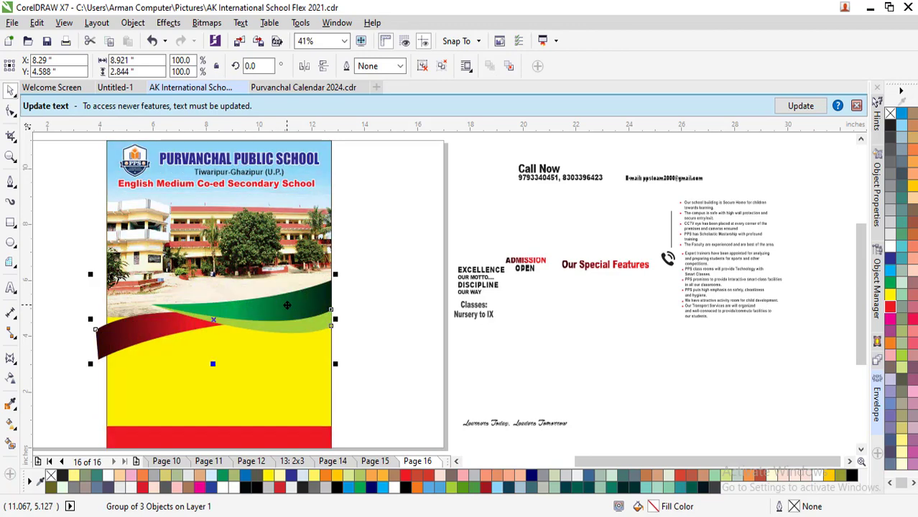
Ungroup the swooshes and place a copy of the red one above it, rotated to about 187.8 degrees
left_click(442, 66)
key("Escape")
left_click_drag(133, 331, 131, 306)
left_click(131, 307)
left_click_drag(281, 346, 278, 352)
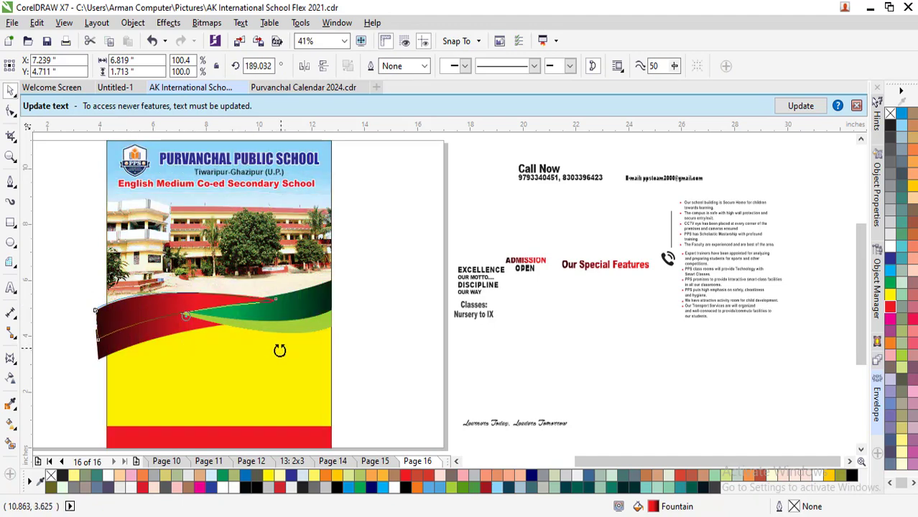
Fill the upper red copy with golden yellow (C0 M20 Y100 K0) and place it behind the other swooshes
left_click(171, 315)
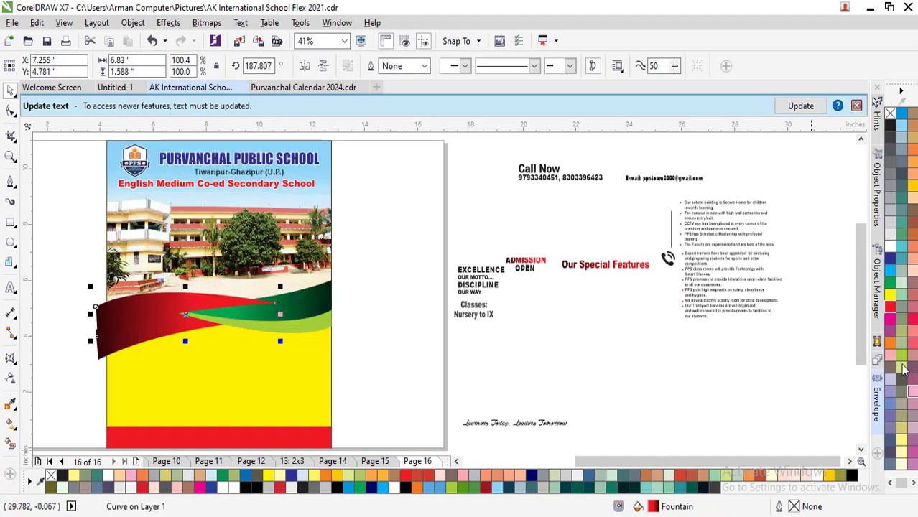
left_click(913, 186)
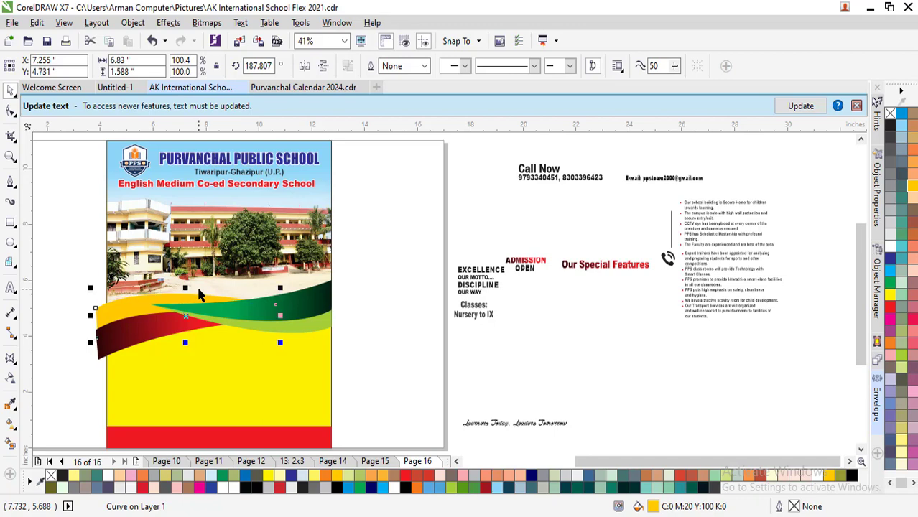
left_click(379, 268)
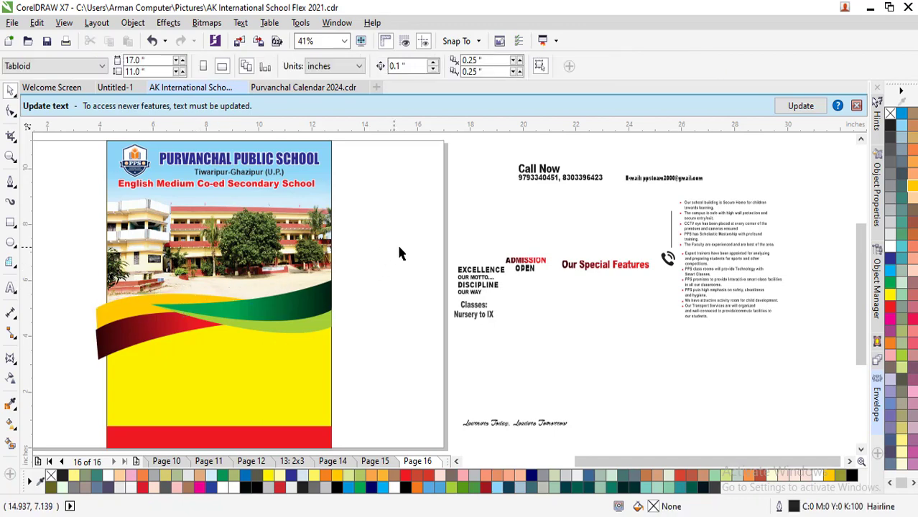
Group all four swooshes and PowerClip them inside the flyer's page rectangle
left_click_drag(400, 247, 41, 392)
key("ctrl+g")
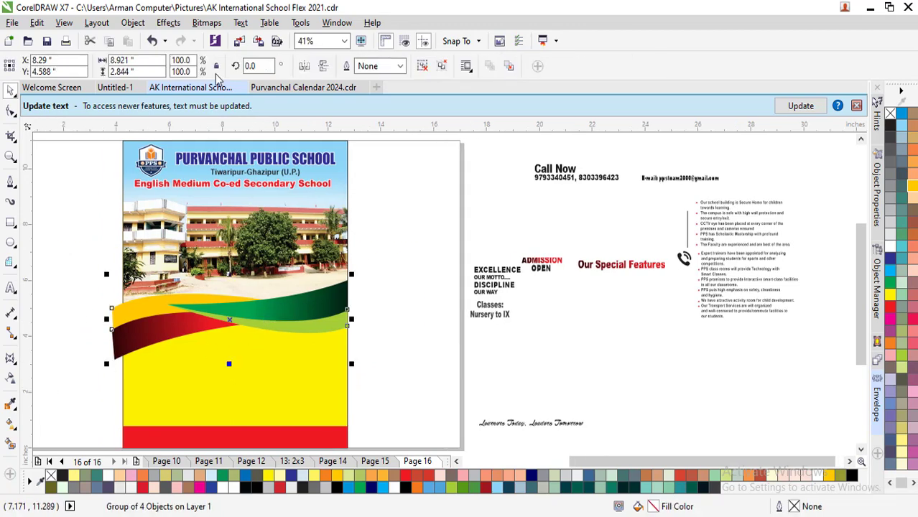
left_click(168, 22)
mouse_move(133, 22)
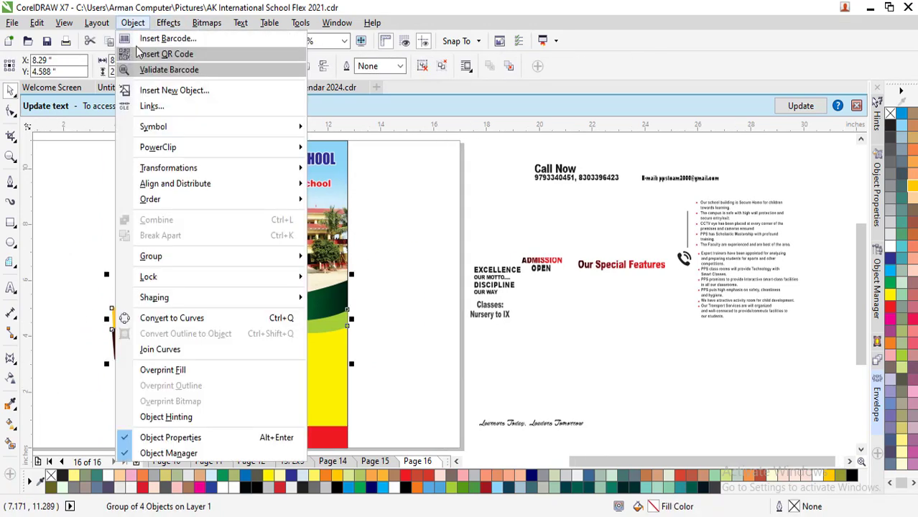
left_click(377, 385)
left_click(286, 350)
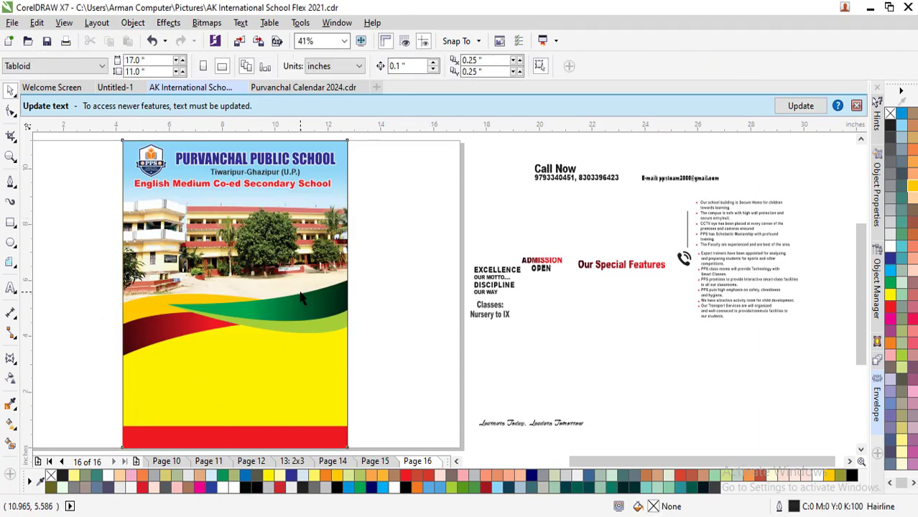
Move the "Call Now" text with the phone numbers into the left part of the red footer and colour it white
left_click(394, 163)
left_click_drag(496, 159, 614, 208)
left_click_drag(573, 184, 205, 416)
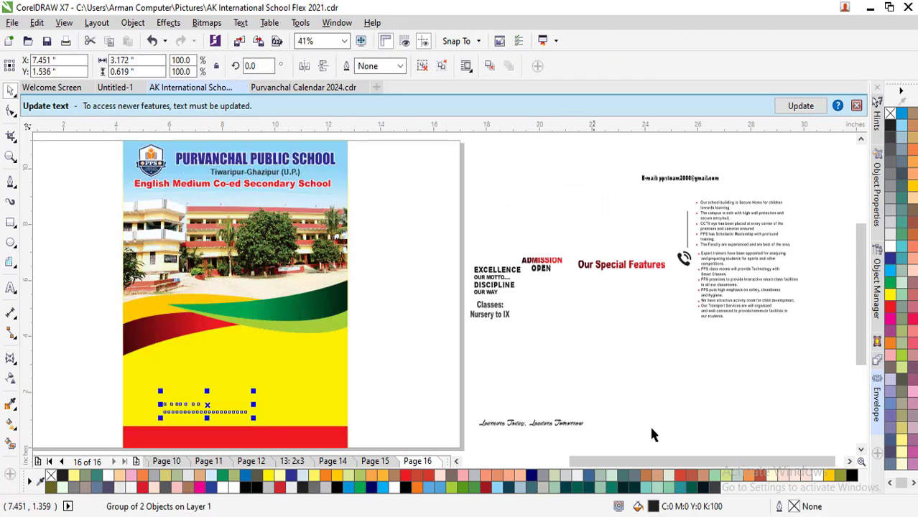
scroll(124, 435, "up", 1)
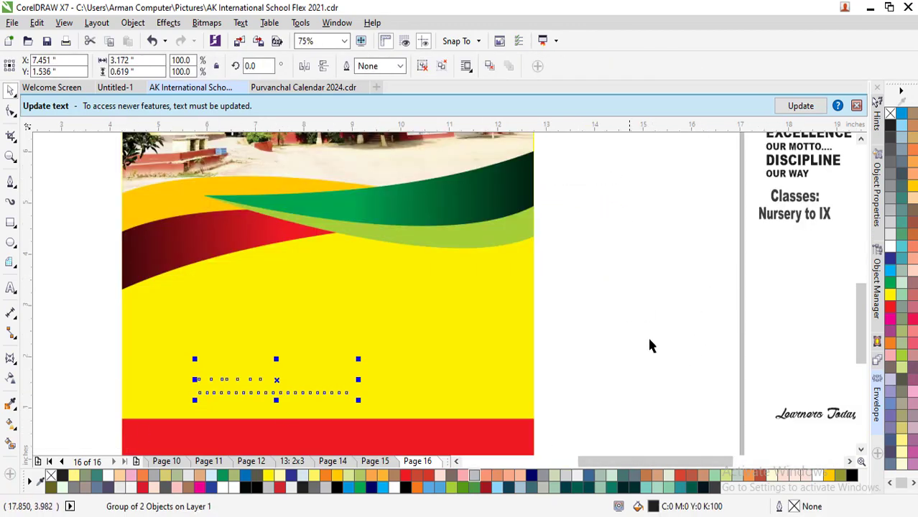
left_click_drag(855, 309, 861, 334)
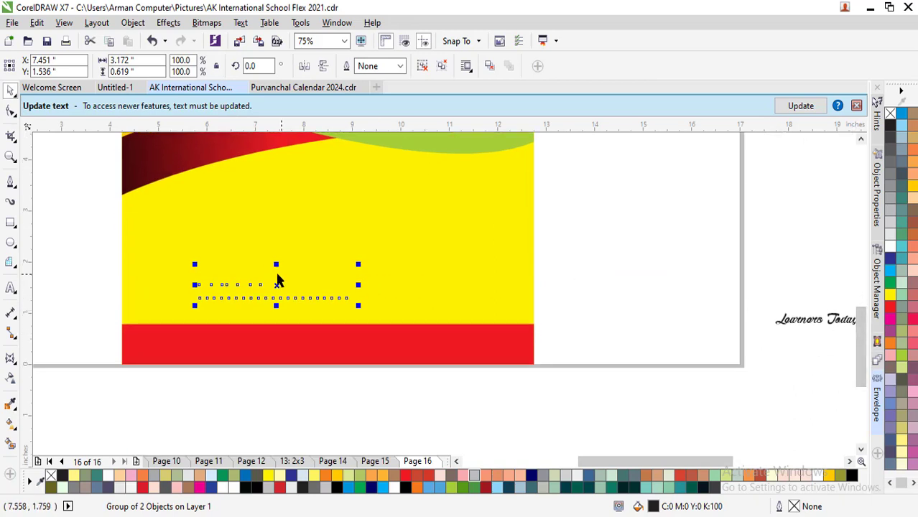
left_click_drag(273, 279, 220, 346)
left_click(891, 235)
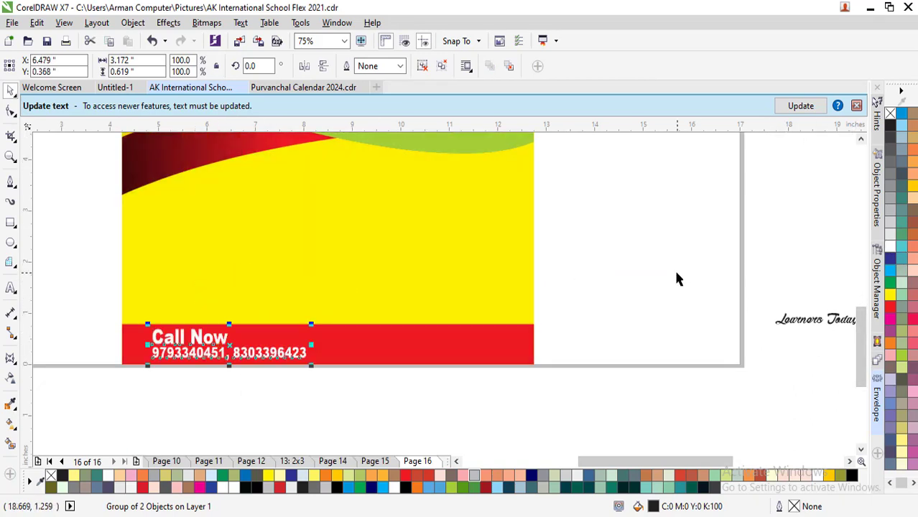
left_click(623, 310)
key("F4")
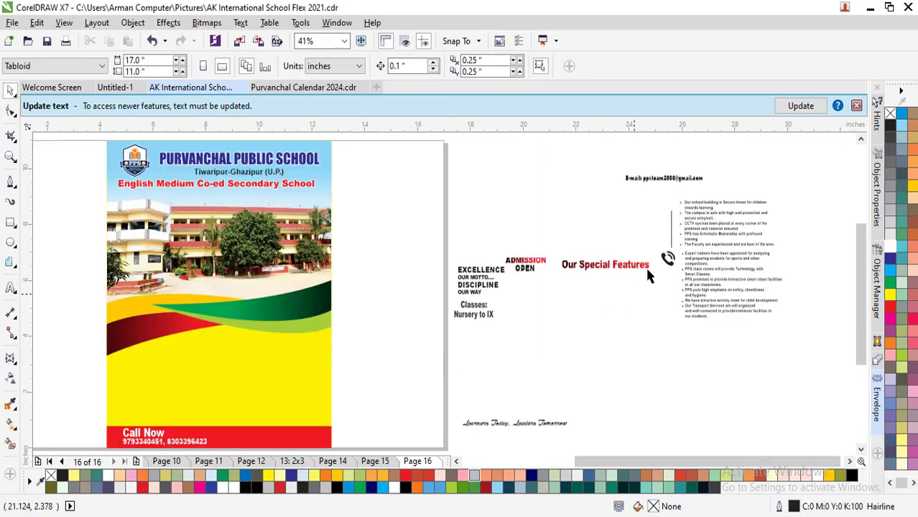
Move the e-mail line into the right part of the red footer and colour it yellow
left_click_drag(642, 186, 270, 416)
left_click(861, 450)
left_click(860, 452)
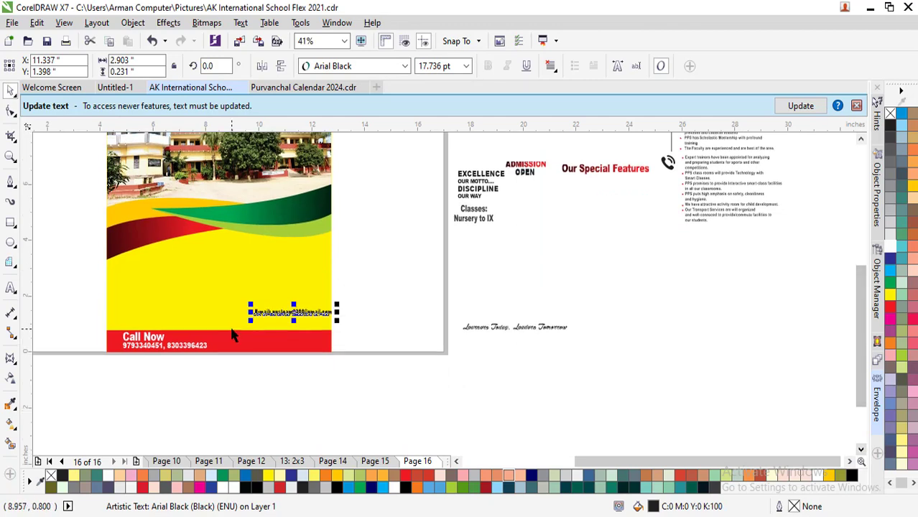
scroll(307, 312, "up", 4)
left_click_drag(342, 284, 312, 406)
scroll(320, 319, "down", 4)
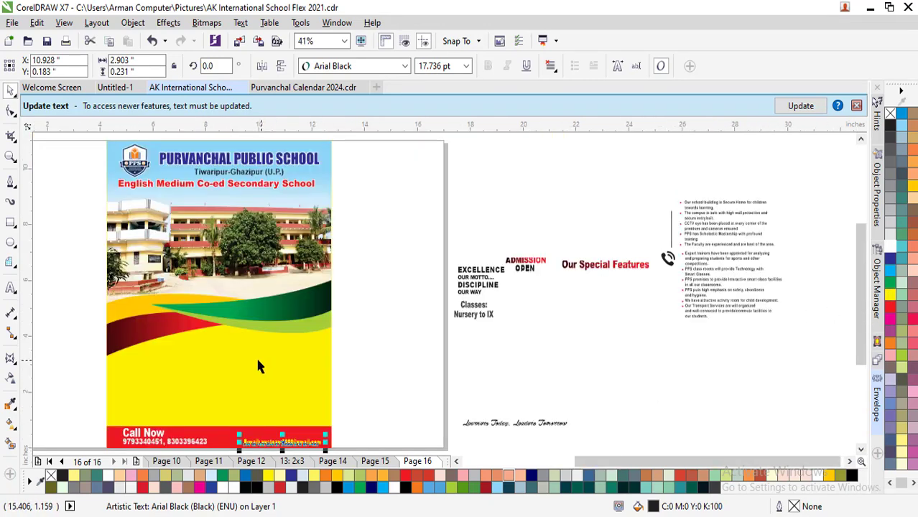
left_click(243, 389)
left_click(861, 450)
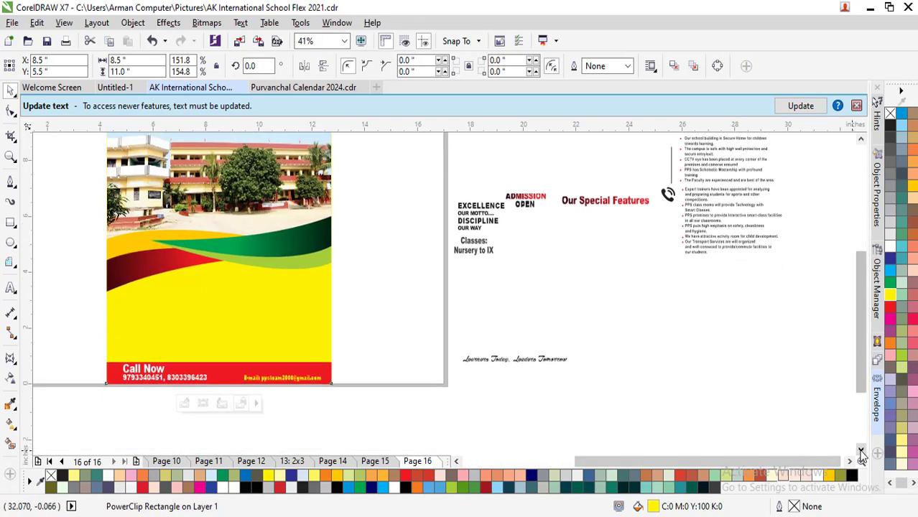
left_click(862, 450)
scroll(173, 327, "up", 2)
left_click(173, 328, "ctrl")
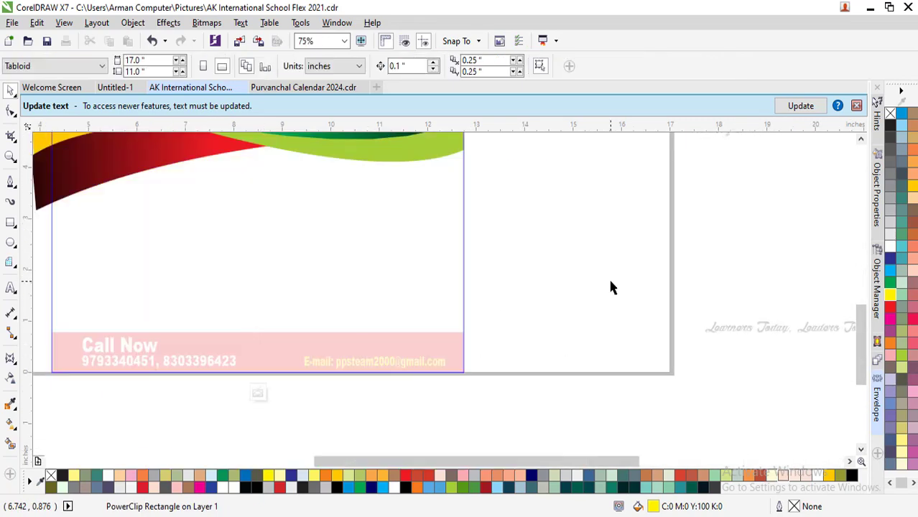
left_click(547, 281, "ctrl")
left_click_drag(32, 395, 29, 395)
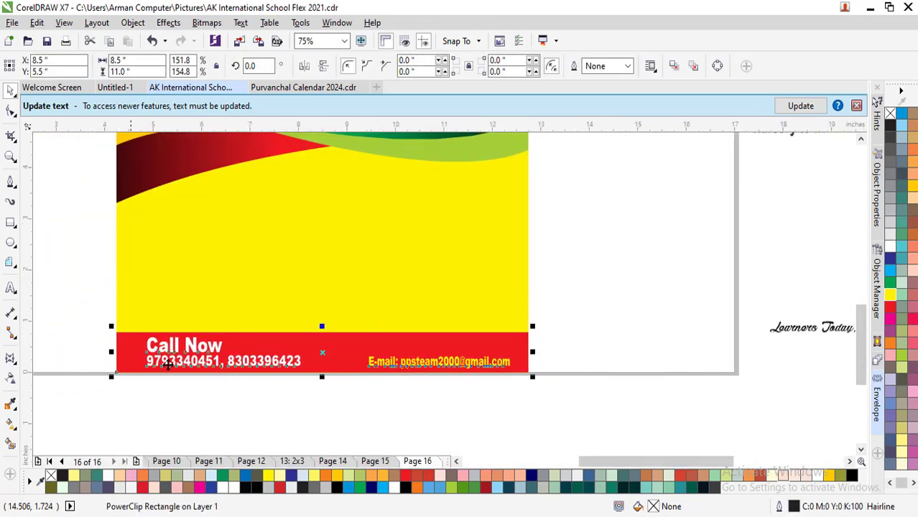
left_click(631, 286)
Shift the "Call Now" block slightly right and place the phone icon beside it at the footer's left end
left_click(220, 348)
left_click_drag(223, 349, 234, 349)
key("F3")
left_click(668, 257)
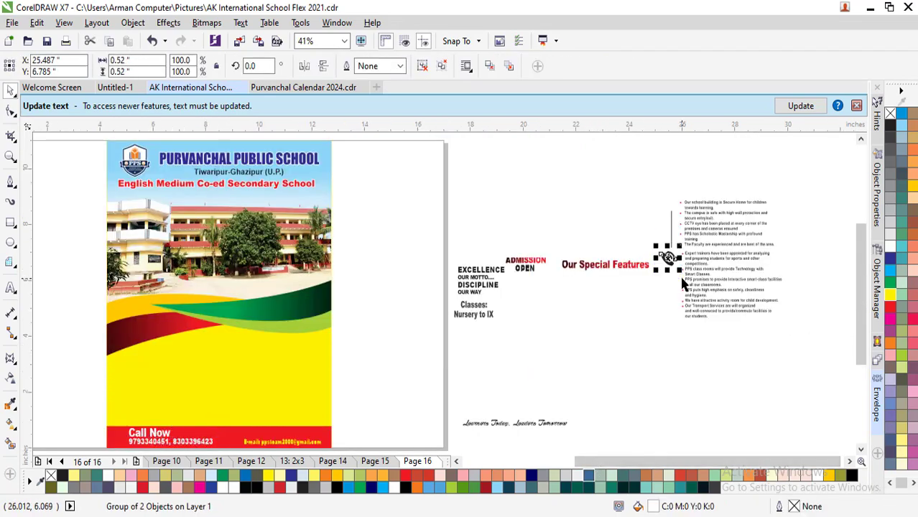
left_click_drag(667, 258, 124, 440)
scroll(122, 440, "up", 5)
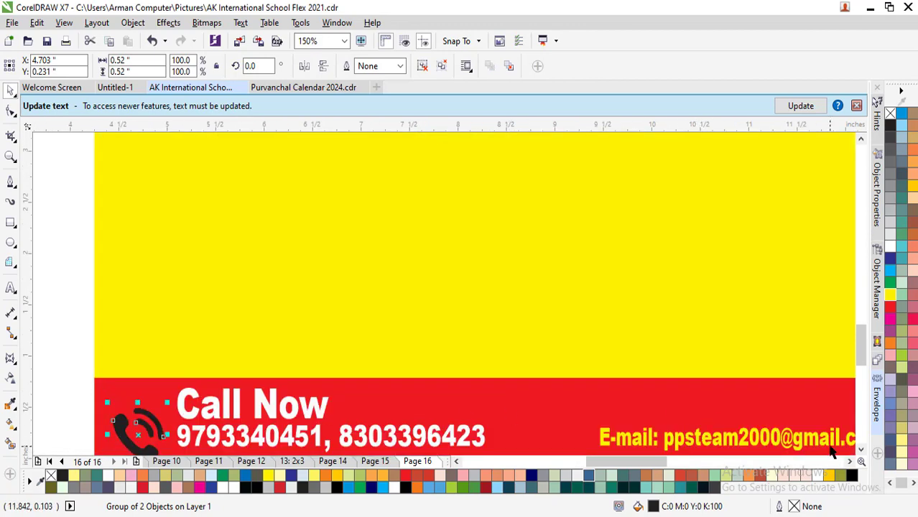
Move the phone icon slightly up so it sits fully inside the red footer beside the "Call Now" block
left_click(861, 450)
left_click(861, 450)
left_click(861, 450)
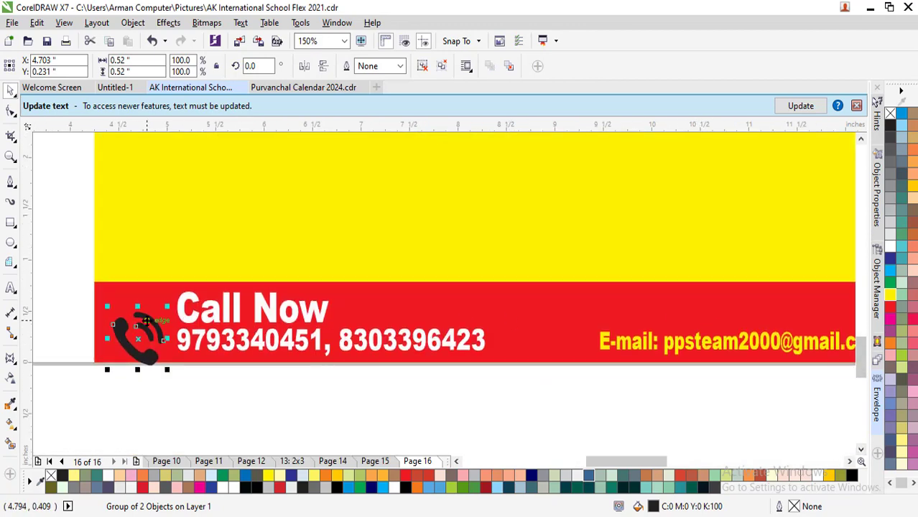
left_click_drag(146, 320, 146, 310)
Group the red bar, phone icon, "Call Now" block and e-mail line and PowerClip them inside the flyer's page rectangle
left_click(350, 327, "shift")
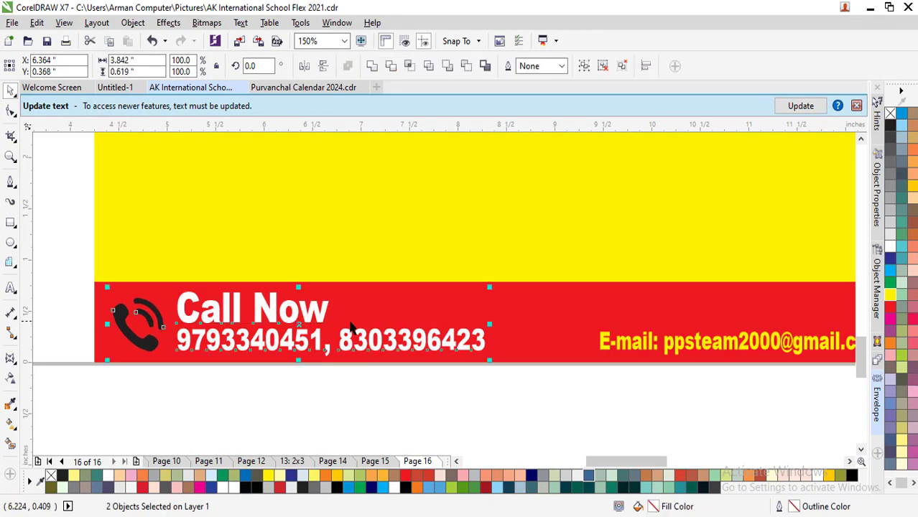
scroll(350, 327, "down", 2)
left_click_drag(185, 268, 632, 362)
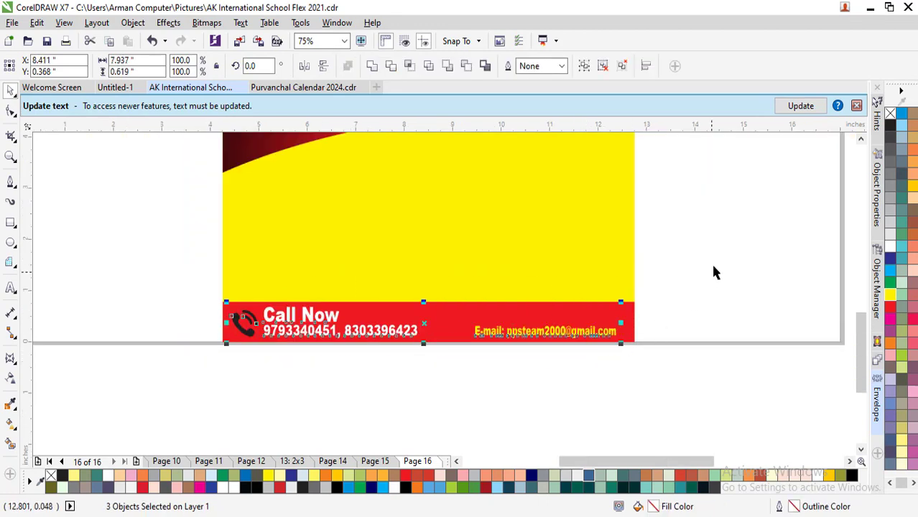
left_click_drag(714, 267, 168, 372)
key("ctrl+g")
key("ctrl+1")
left_click(342, 276)
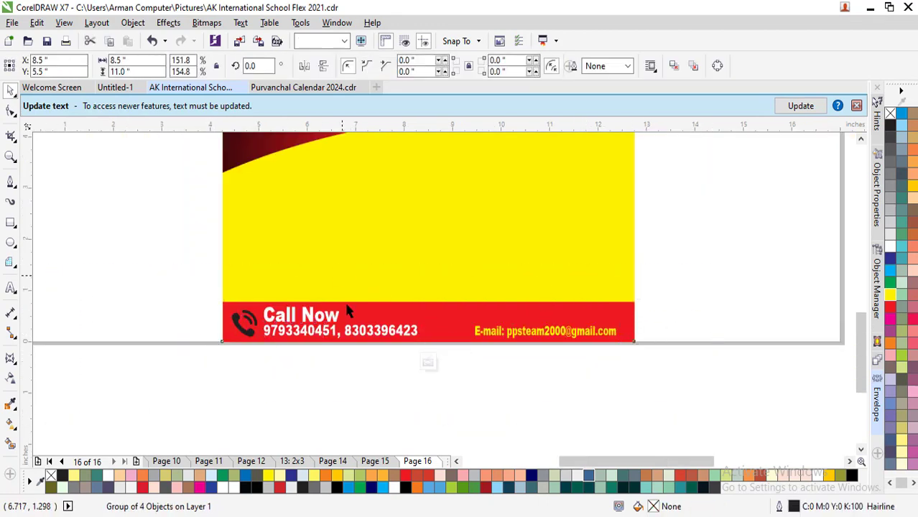
Edit the page's PowerClip contents and move the complete footer group up, leaving a narrow strip beneath it
left_click(347, 311, "ctrl")
left_click(368, 322, "ctrl")
left_click_drag(368, 322, 368, 303)
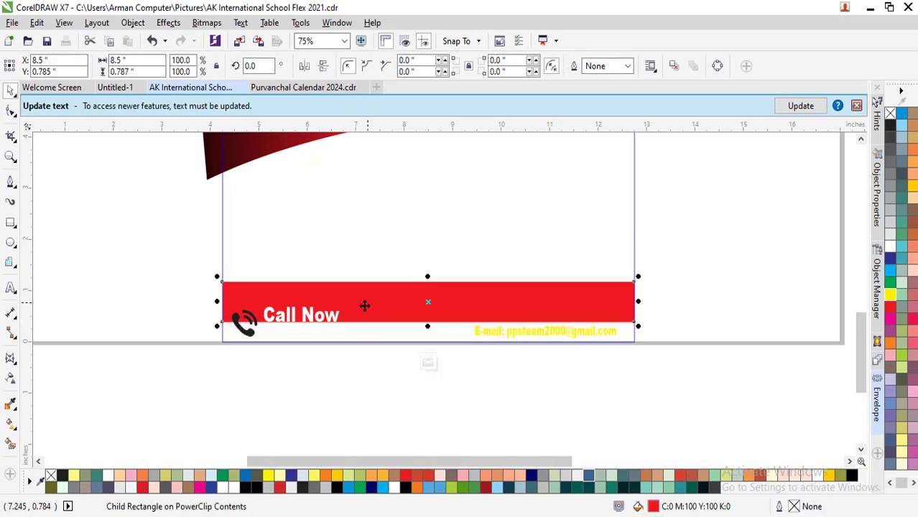
key("ctrl+z")
left_click_drag(177, 260, 675, 373)
left_click_drag(578, 321, 576, 305)
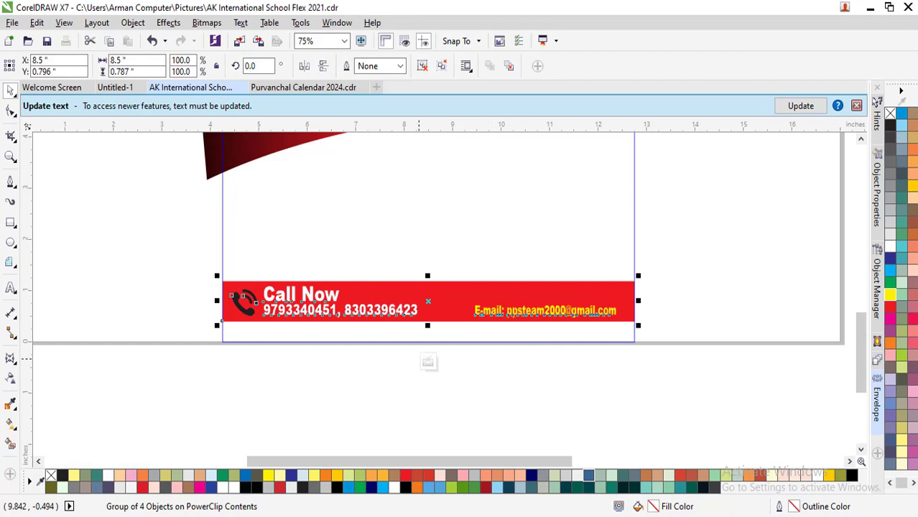
Add a white rectangle about 10.5 by 0.86 in without outline across the strip below the footer and finish editing the PowerClip
left_click(12, 226)
left_click_drag(200, 308, 715, 355)
left_click(891, 249)
right_click(891, 249)
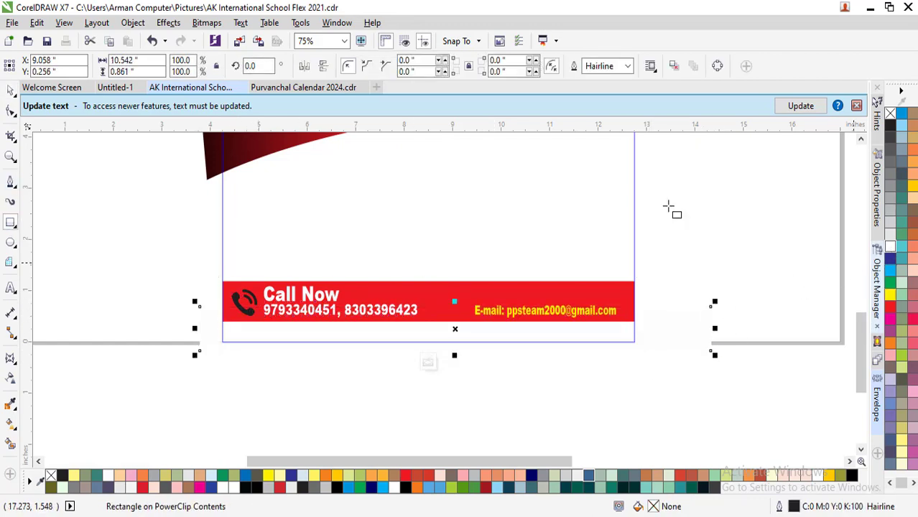
left_click(135, 275, "ctrl")
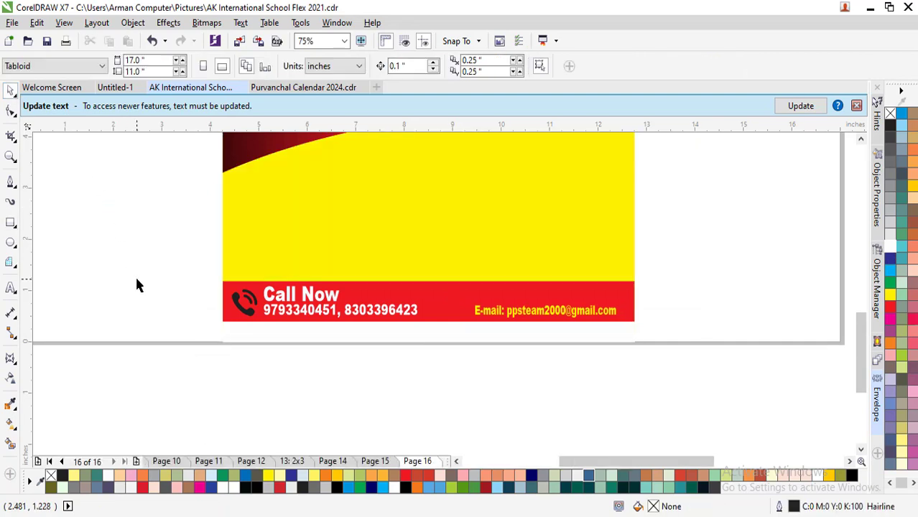
Give the flyer's page rectangle a 1.5 pt dark blue outline
key("F4")
left_click(149, 395)
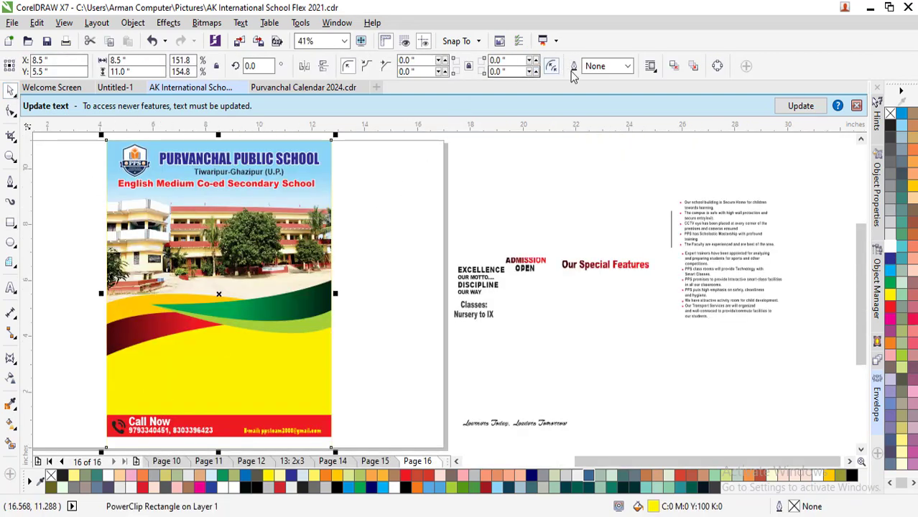
right_click(889, 262)
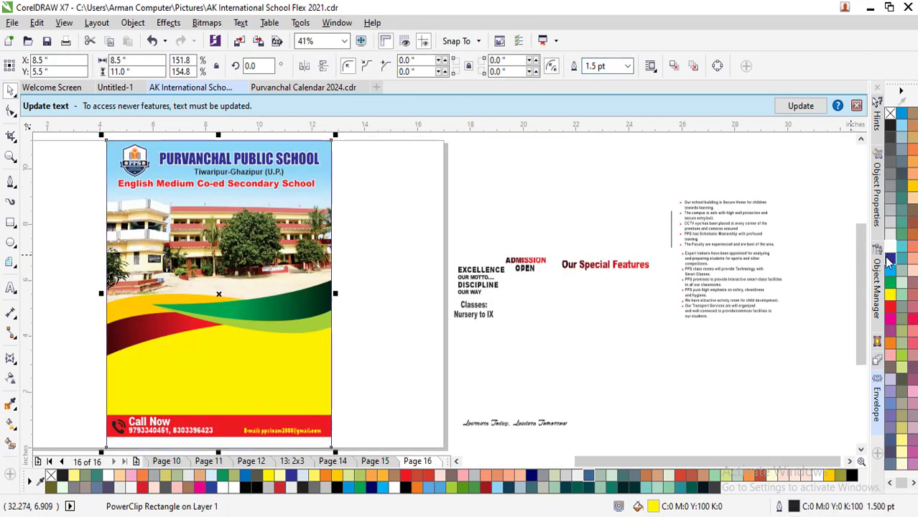
Move the slogan "Learners Today, Leaders Tomorrow" into the white strip below the footer and centre it horizontally on the page
left_click_drag(485, 428, 256, 448)
key("c")
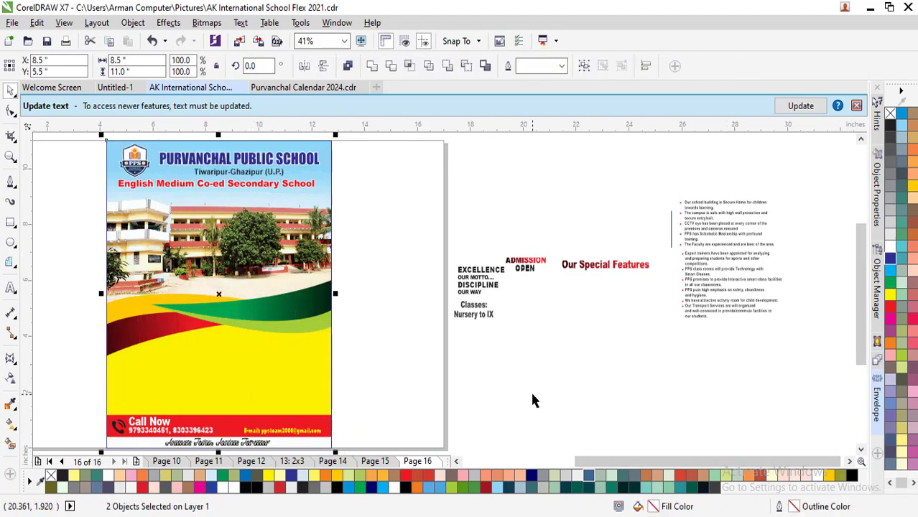
left_click(530, 393)
Examine the slogan's lettering and its position between the red footer and the page border
left_click(859, 450)
left_click(859, 451)
left_click(860, 450)
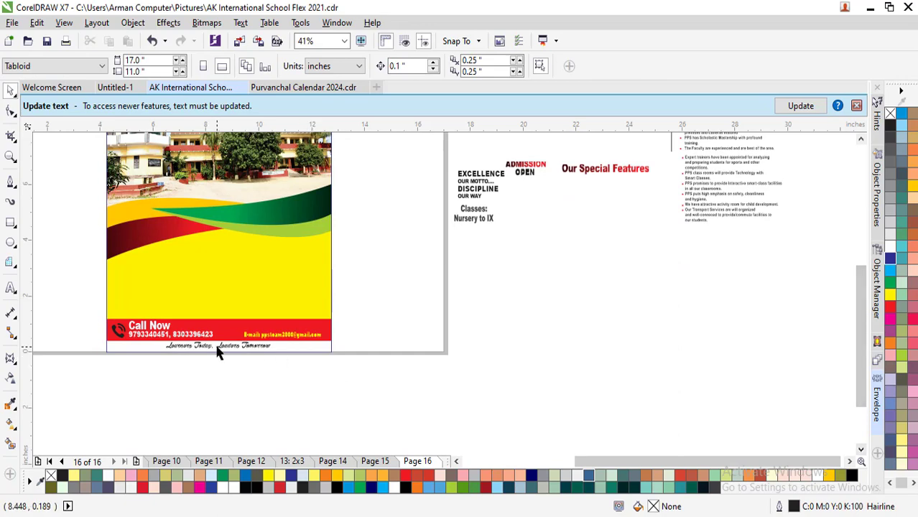
scroll(117, 356, "up", 6)
scroll(258, 332, "down", 4)
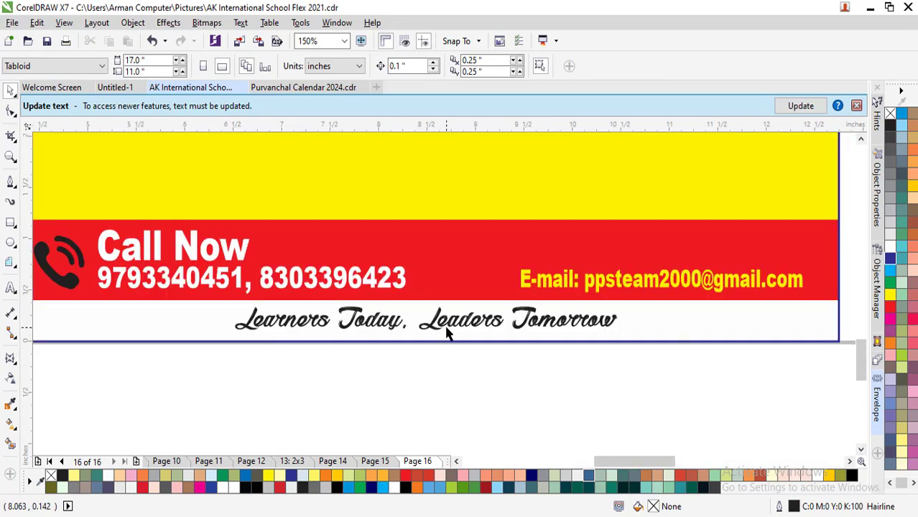
scroll(463, 327, "up", 3)
scroll(557, 332, "down", 1)
scroll(796, 309, "right", 3)
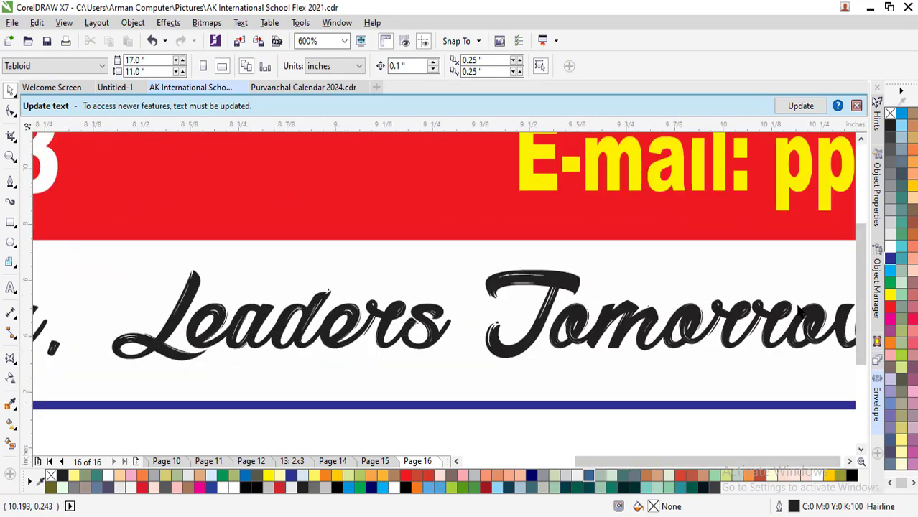
scroll(474, 352, "down", 5)
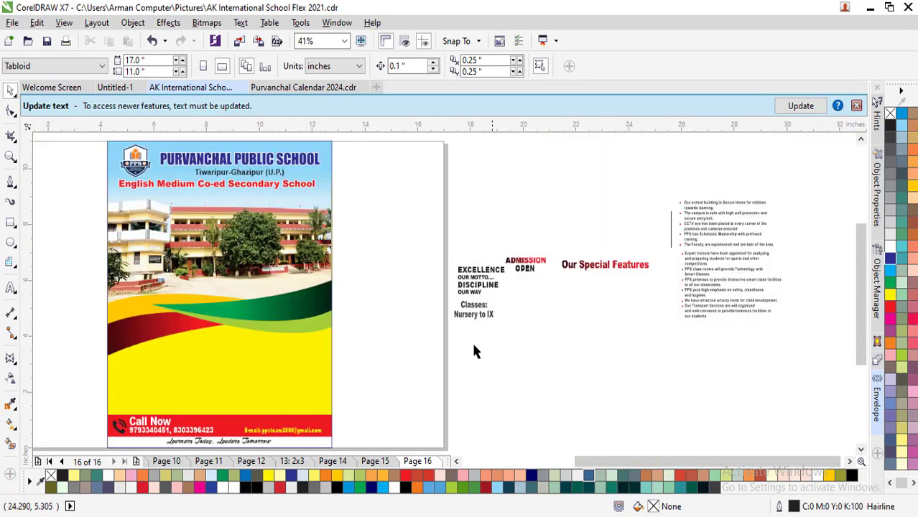
Draw a red circle about 2.75 in wide without outline over the green swooshes, with a concentric white copy scaled to 87%
left_click(11, 243)
left_click_drag(244, 273, 318, 332)
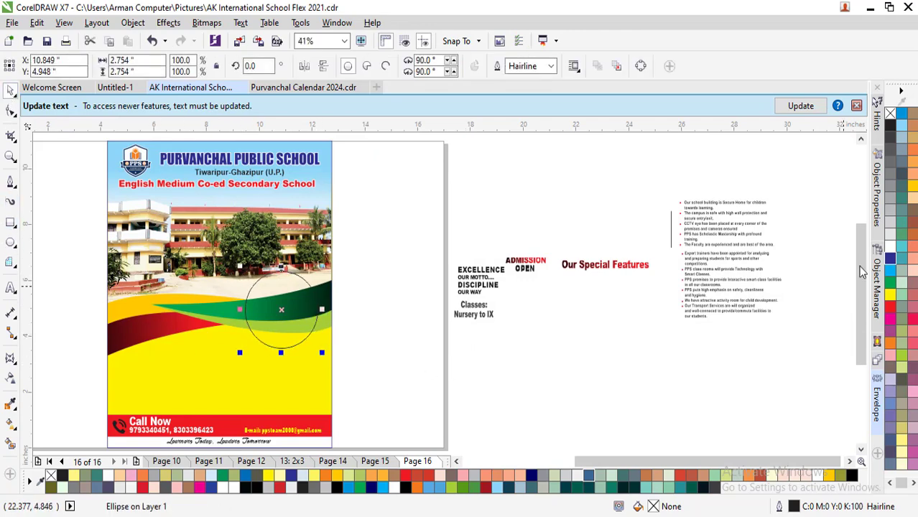
left_click(890, 307)
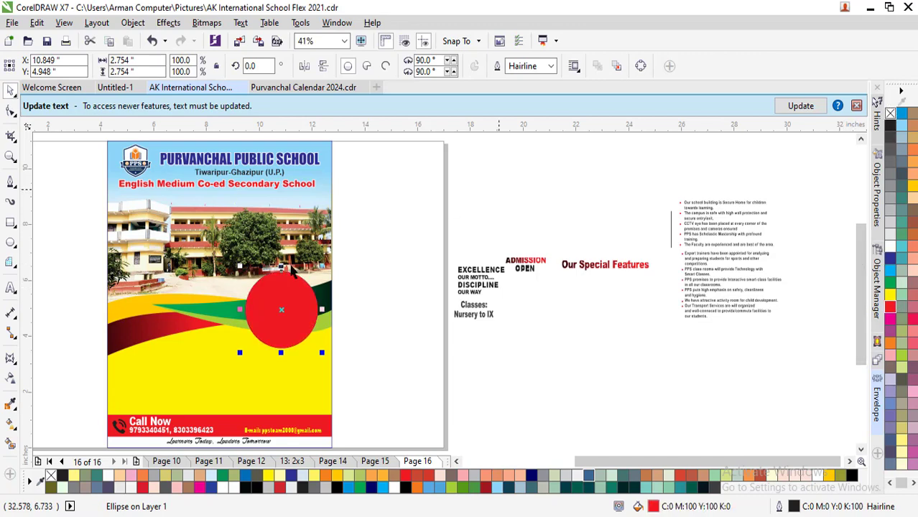
left_click_drag(320, 267, 315, 270)
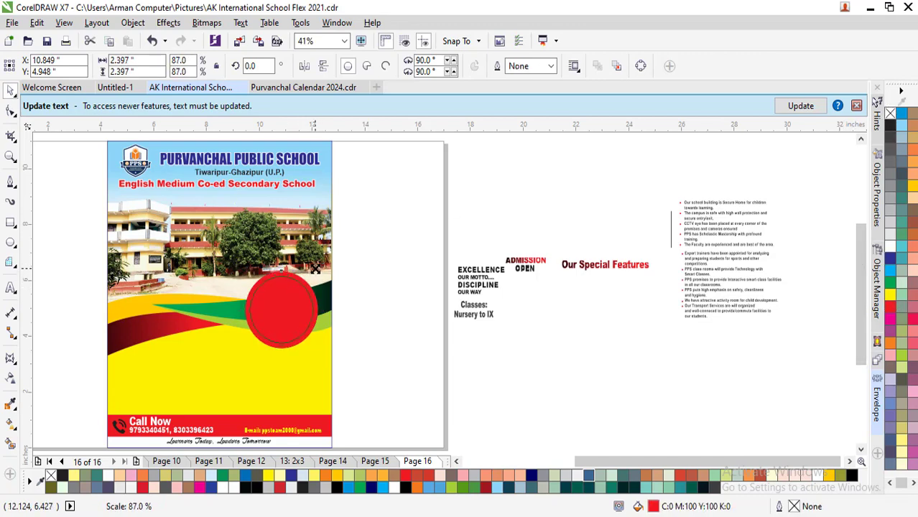
left_click(890, 249)
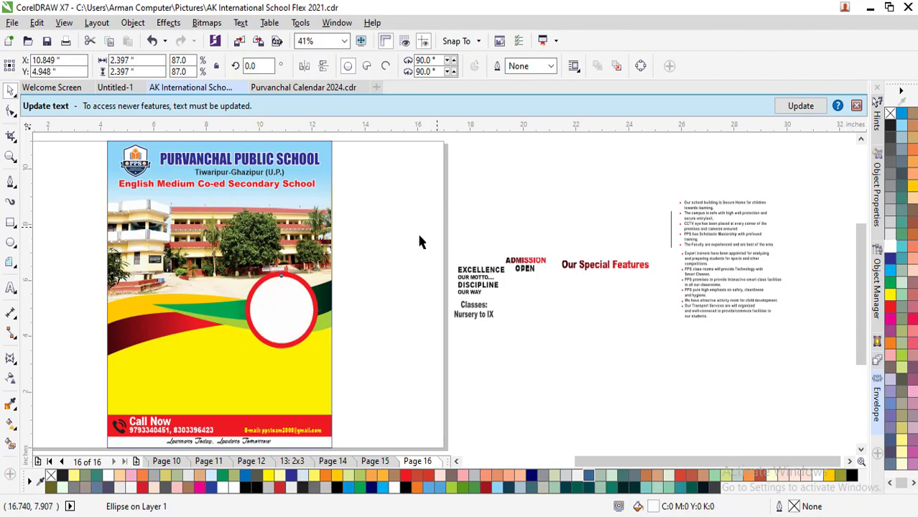
Resize the red and white circles together to about 2.6 in and move them up slightly over the photo's lower edge
left_click_drag(393, 242, 244, 365)
left_click_drag(320, 268, 331, 256)
mouse_move(291, 295)
left_mouse_down()
mouse_move(289, 216)
mouse_move(279, 288)
left_mouse_up()
left_click_drag(326, 239, 316, 252)
left_click_drag(281, 288, 283, 292)
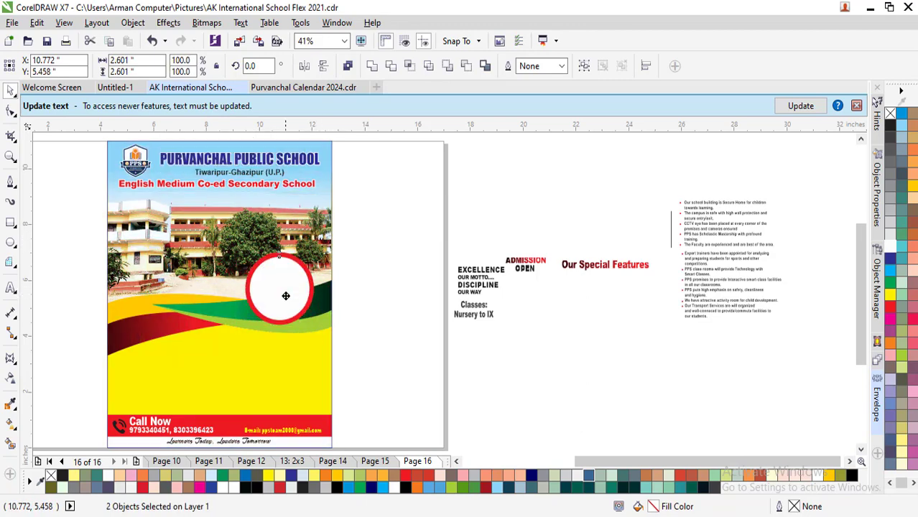
Inside the page's PowerClip, ungroup the swooshes and nudge the light green one down 0.1 in, then finish editing
left_click(327, 320)
double_click(324, 323)
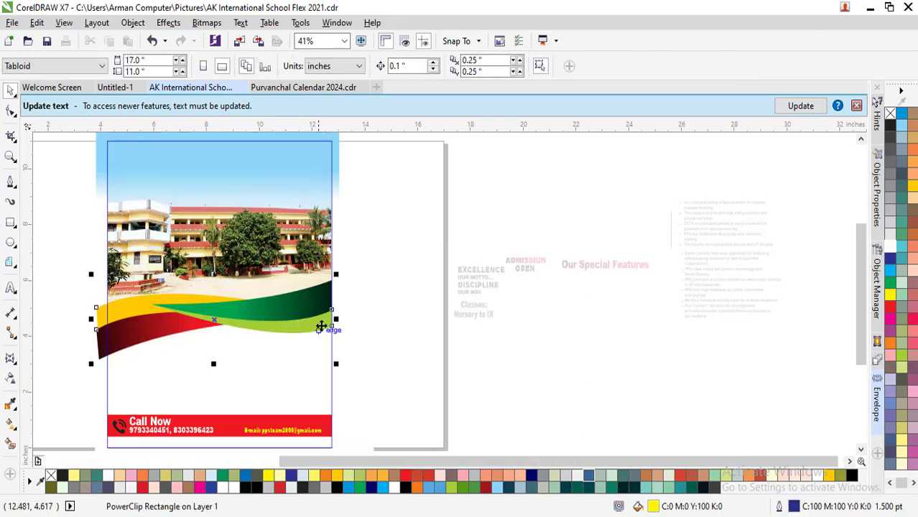
left_click_drag(322, 330, 322, 329)
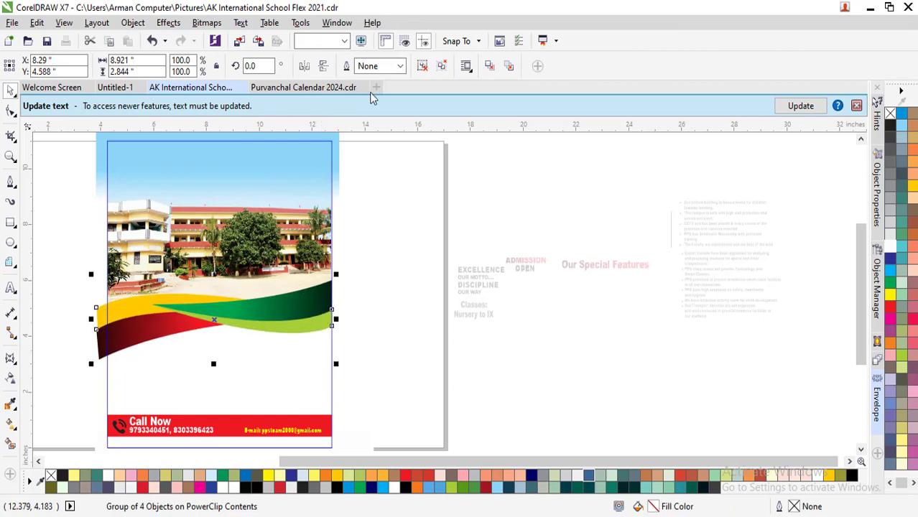
left_click(440, 66)
left_click(342, 311)
left_click(295, 334)
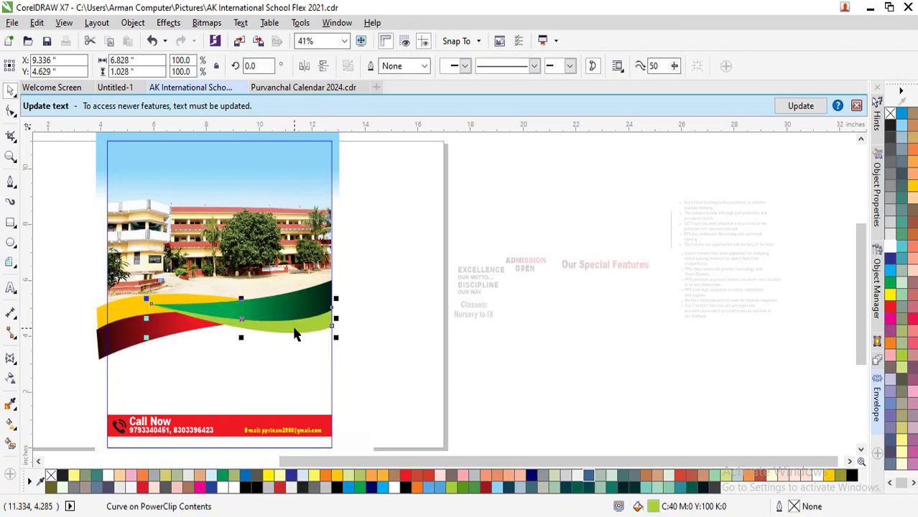
key("Down")
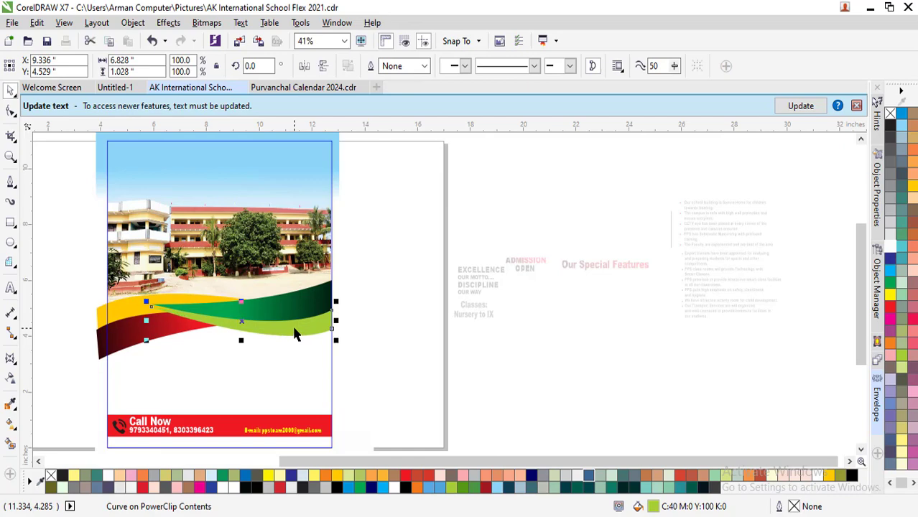
left_click(418, 276)
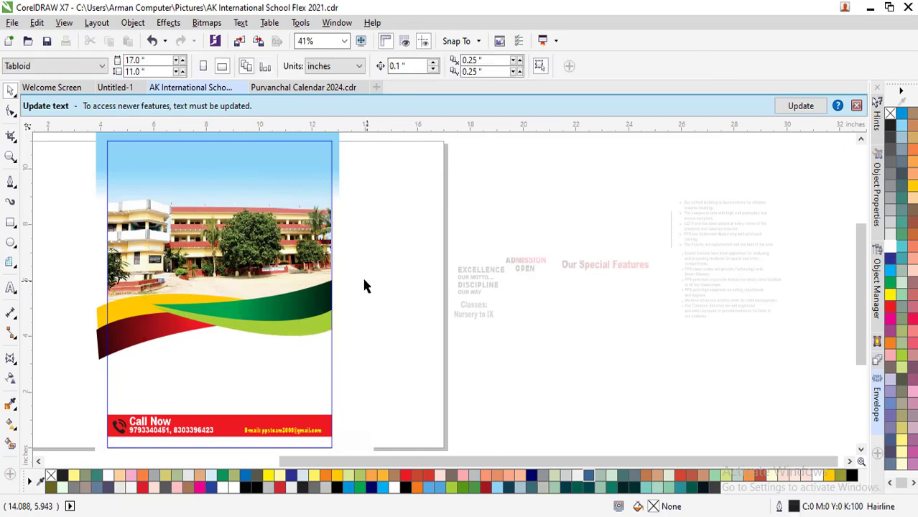
left_click_drag(353, 274, 407, 314)
left_click(448, 316, "ctrl")
Group the red and white circles and enlarge the group slightly
left_click(286, 305)
left_click_drag(376, 228, 202, 353)
scroll(155, 325, "up", 2)
key("ctrl+g")
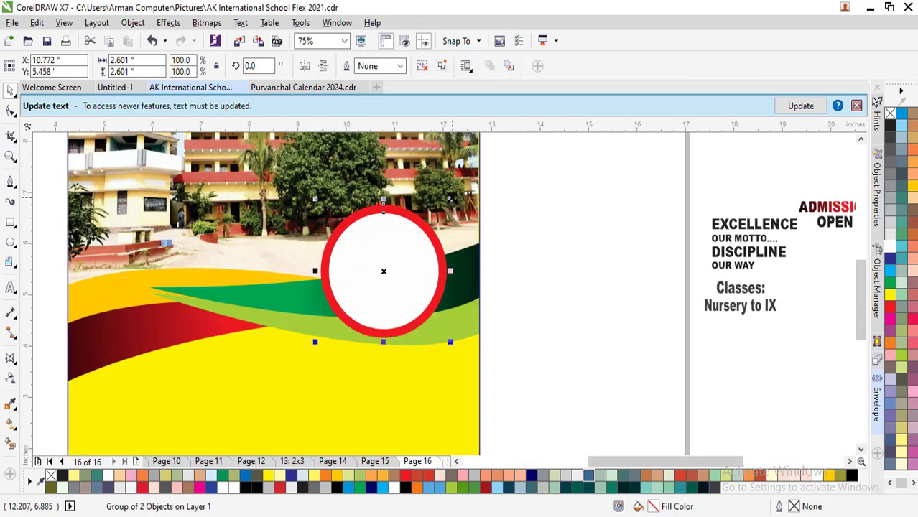
left_click_drag(451, 199, 457, 195)
Duplicate the circle group to the left and scale the copy to about 1.95 in, overlapping the large circle's lower left edge
left_click_drag(424, 242, 311, 242)
right_click(311, 242)
left_click_drag(199, 196, 240, 240)
left_click_drag(297, 276, 317, 274)
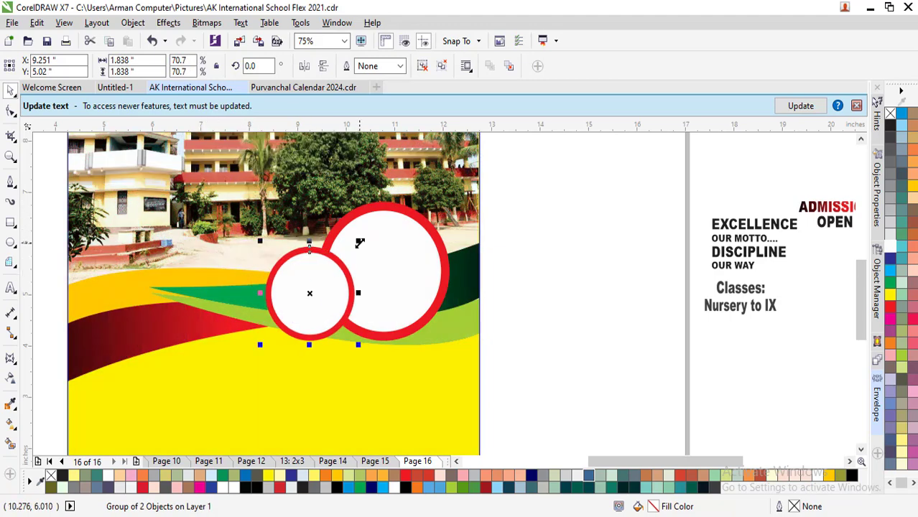
left_click_drag(358, 244, 362, 239)
Colour the small circle's outer ring blue and shift that circle group slightly left
left_click(346, 263, "ctrl")
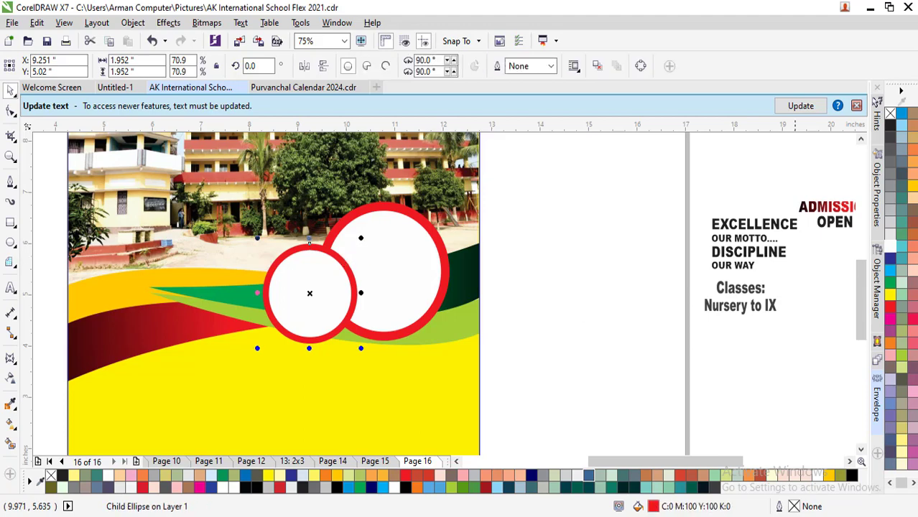
right_click(902, 114)
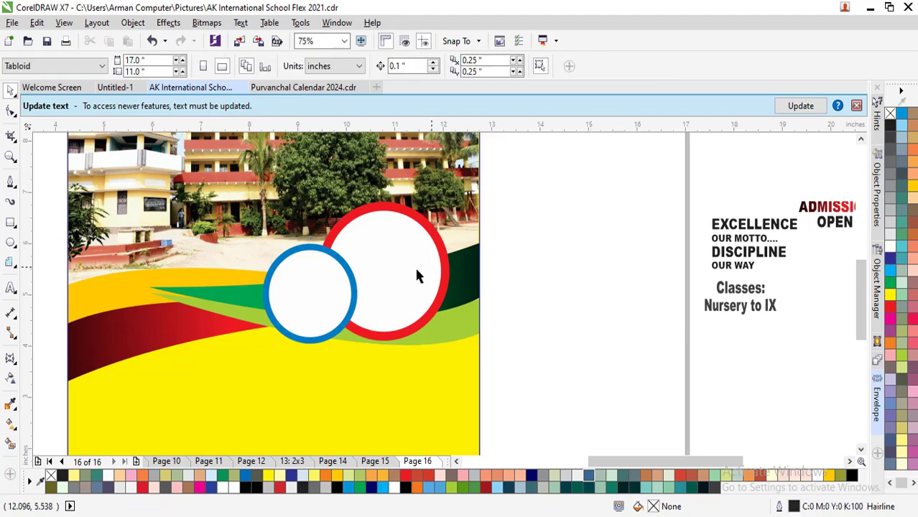
left_click(324, 277)
left_click_drag(324, 278, 313, 277)
left_click(605, 263)
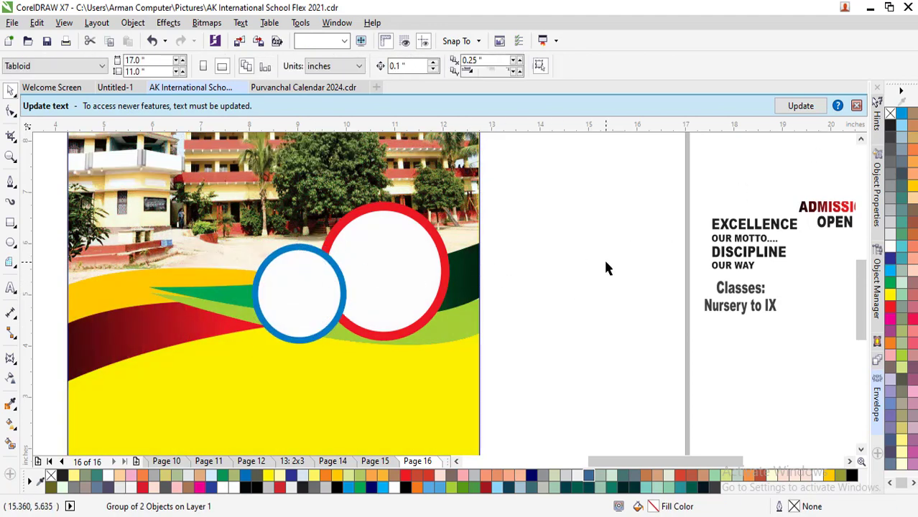
left_click(299, 319)
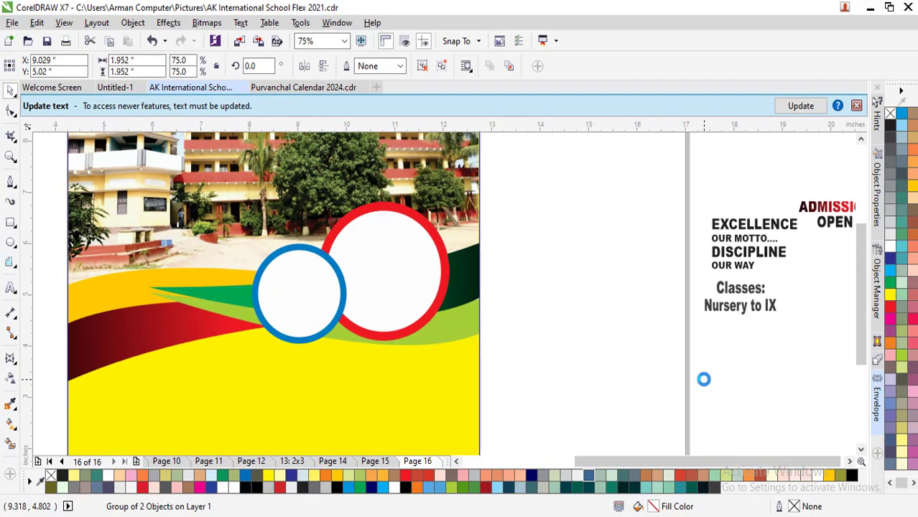
Move the four motto lines from "EXCELLENCE" to "OUR WAY" into the large red-ringed circle and enlarge them slightly
key("F4")
left_click(603, 251)
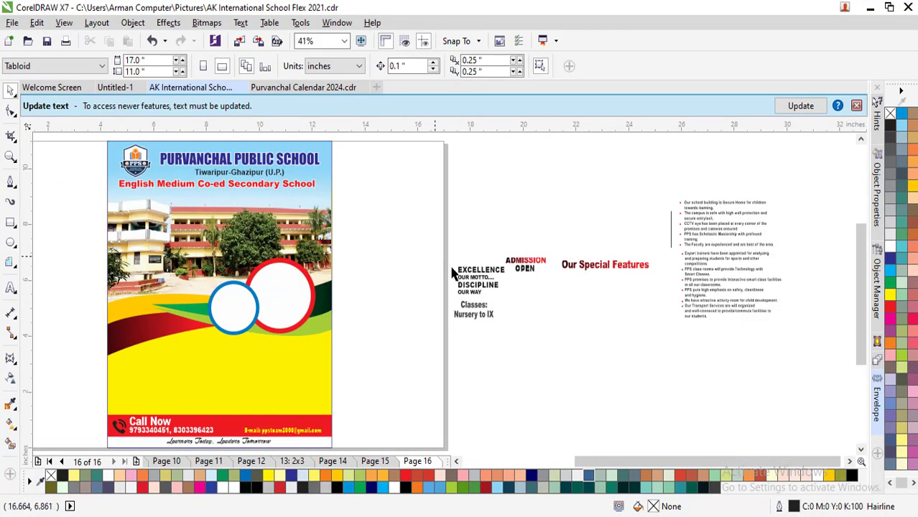
left_click_drag(512, 301, 280, 292)
scroll(260, 302, "up", 3)
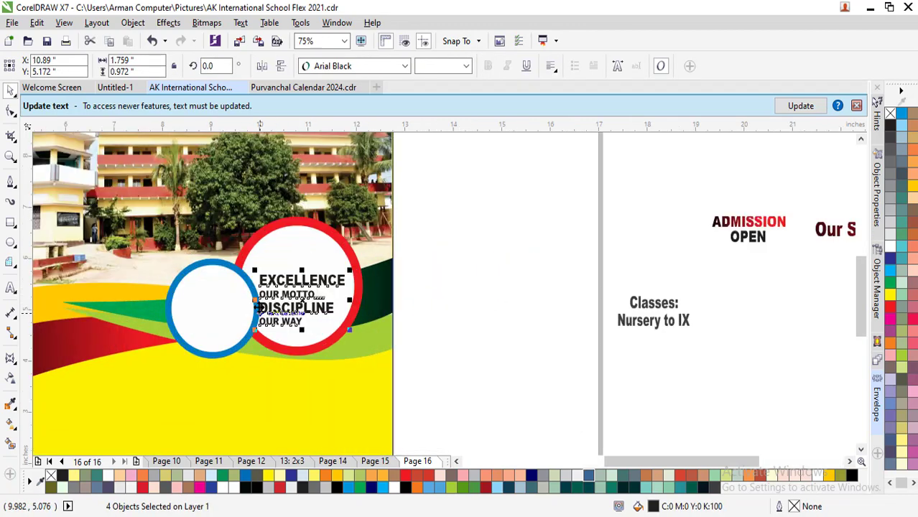
scroll(259, 308, "up", 2)
mouse_move(319, 265)
left_mouse_down()
mouse_move(334, 248)
mouse_move(327, 256)
left_mouse_up()
left_click(599, 257)
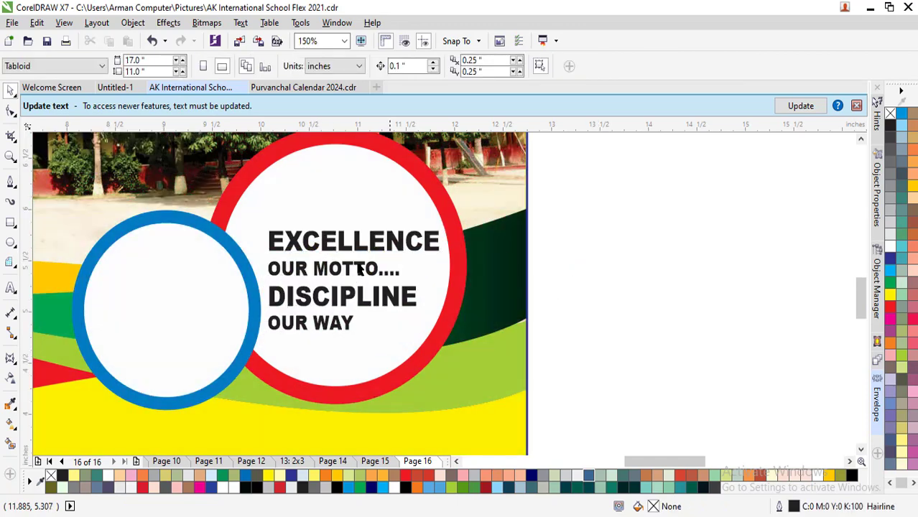
Colour the motto word "EXCELLENCE" green
left_click(349, 253)
left_click(891, 284)
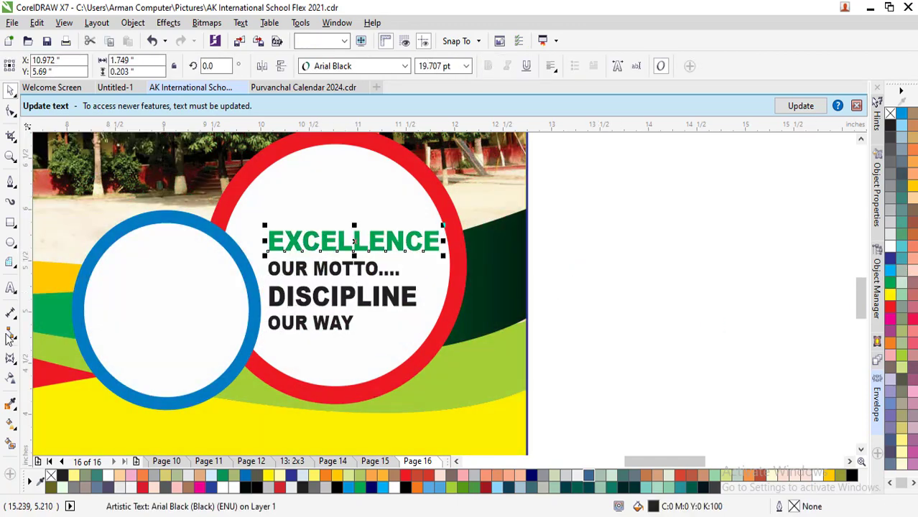
Fill "EXCELLENCE" with a linear gradient from green to near-black (C62 M71 Y65 K86) and copy that fill to "DISCIPLINE"
left_click(11, 424)
left_click_drag(413, 241, 293, 240)
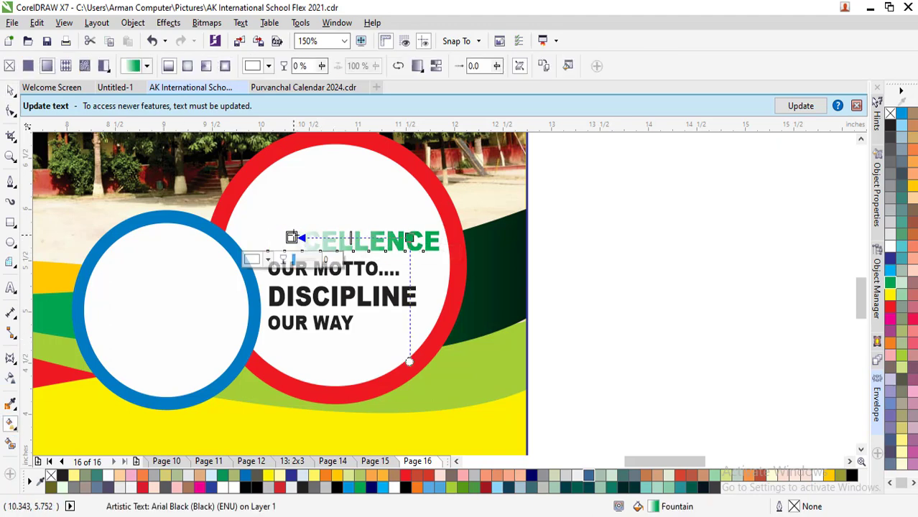
left_click(257, 259)
left_click(322, 393)
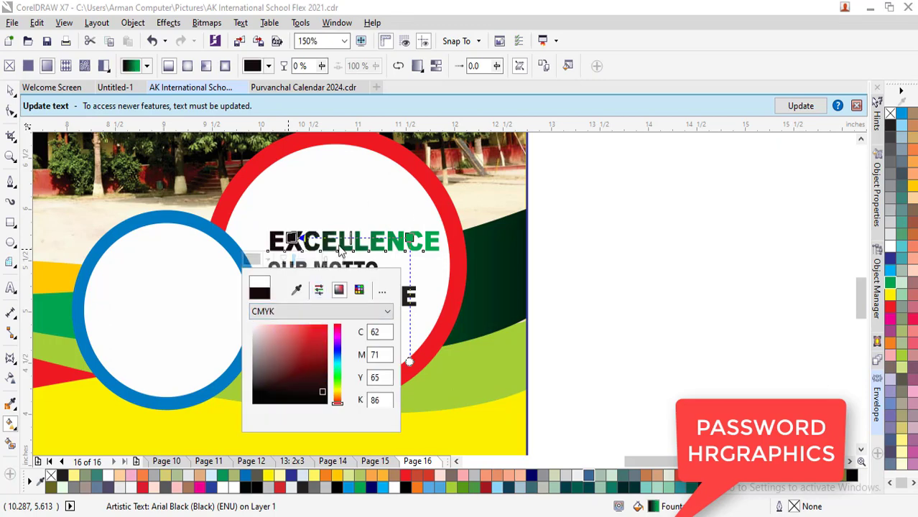
left_click_drag(294, 240, 236, 238)
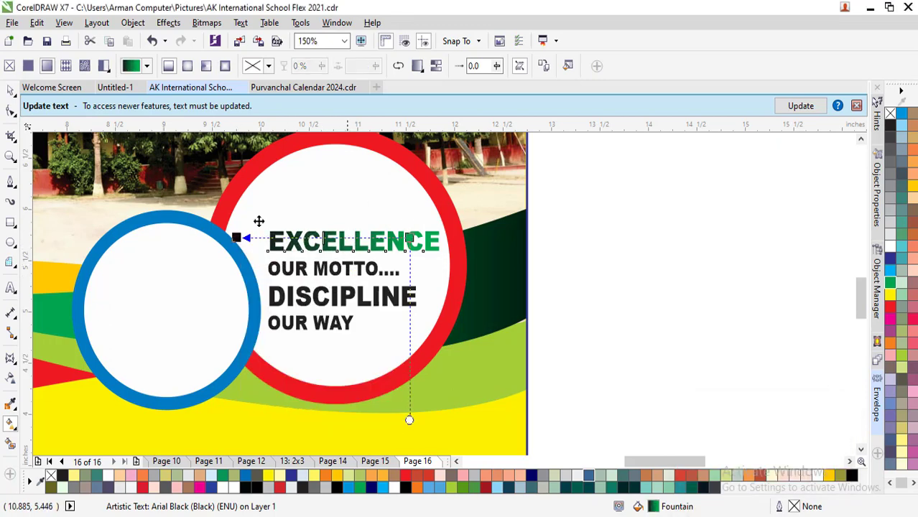
left_click(10, 92)
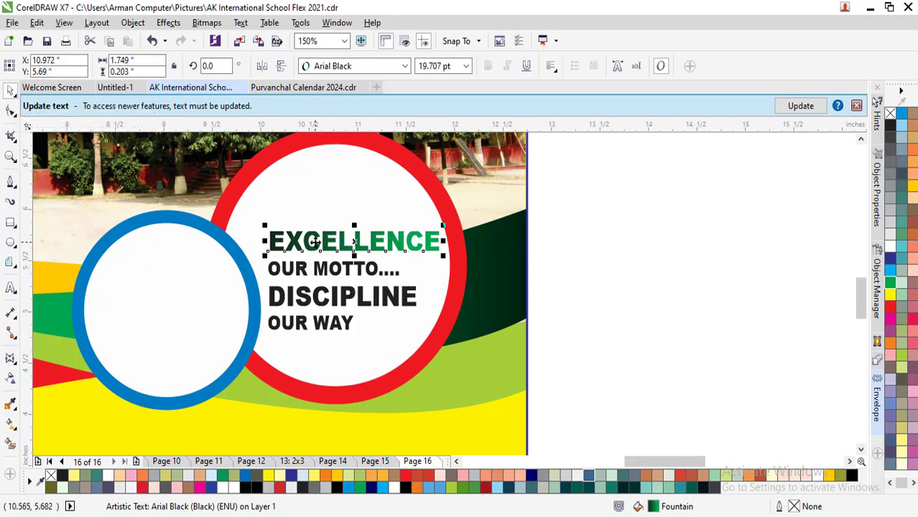
left_click_drag(316, 242, 301, 296)
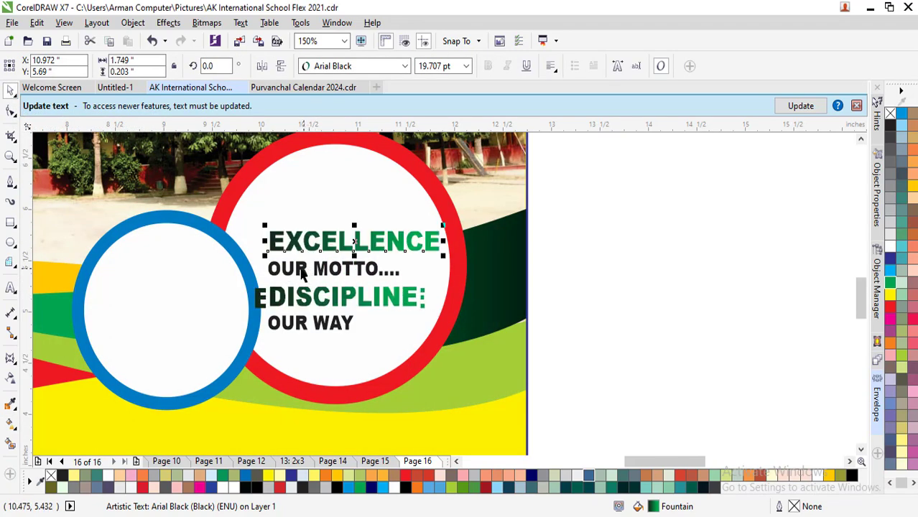
Colour the motto lines "OUR MOTTO...." and "OUR WAY" red
left_click(302, 273)
left_click(317, 330, "shift")
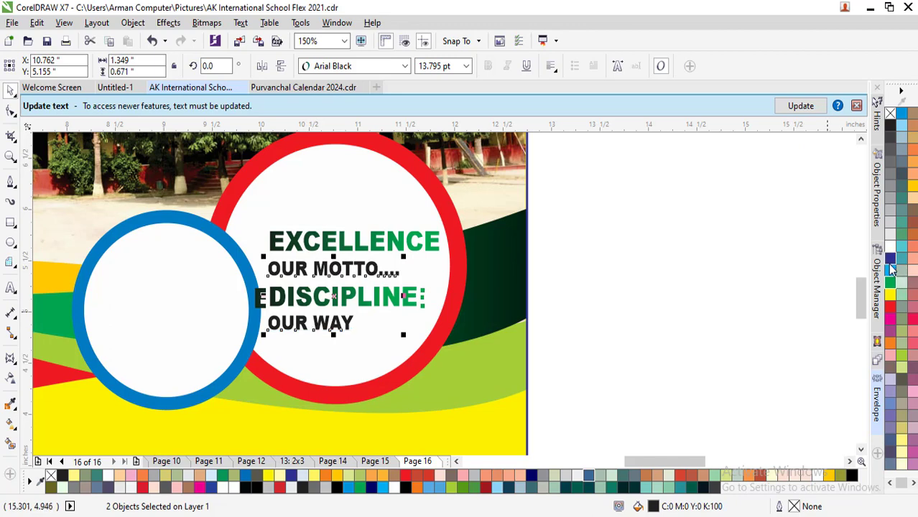
left_click(891, 307)
Reverse the gradient on "EXCELLENCE" so green starts at the word's left end, and give "DISCIPLINE" the same direction
left_click(248, 244)
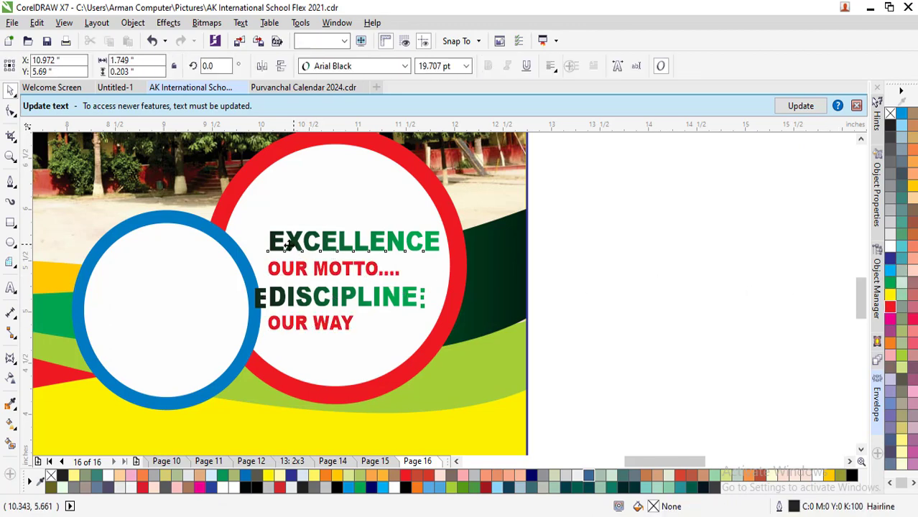
left_click(11, 423)
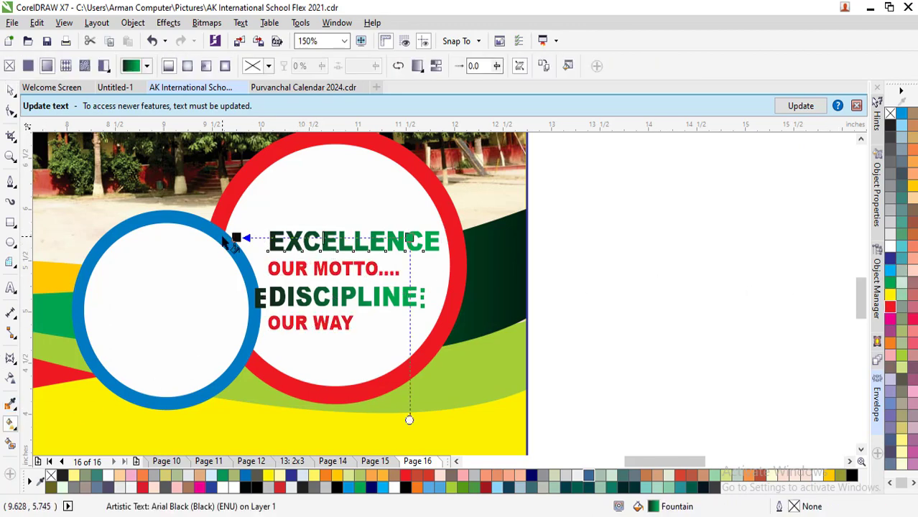
left_click_drag(237, 237, 491, 237)
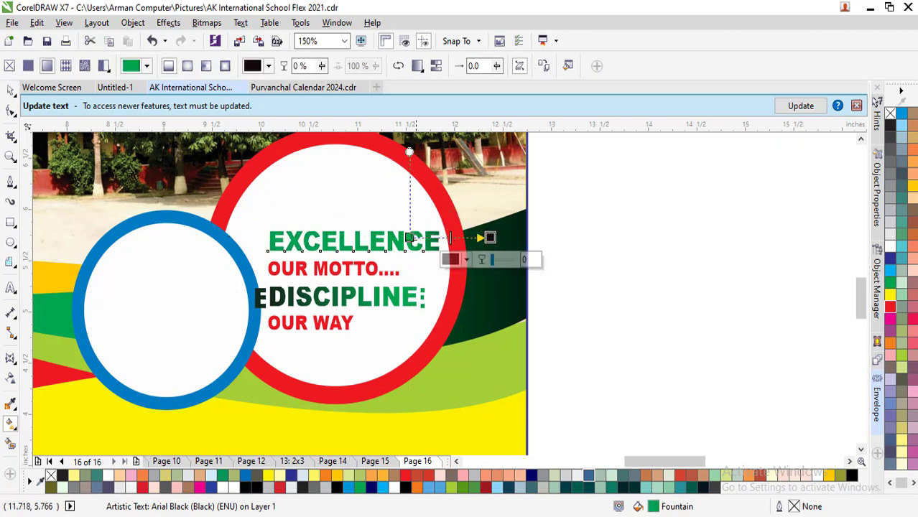
left_click_drag(409, 238, 305, 241)
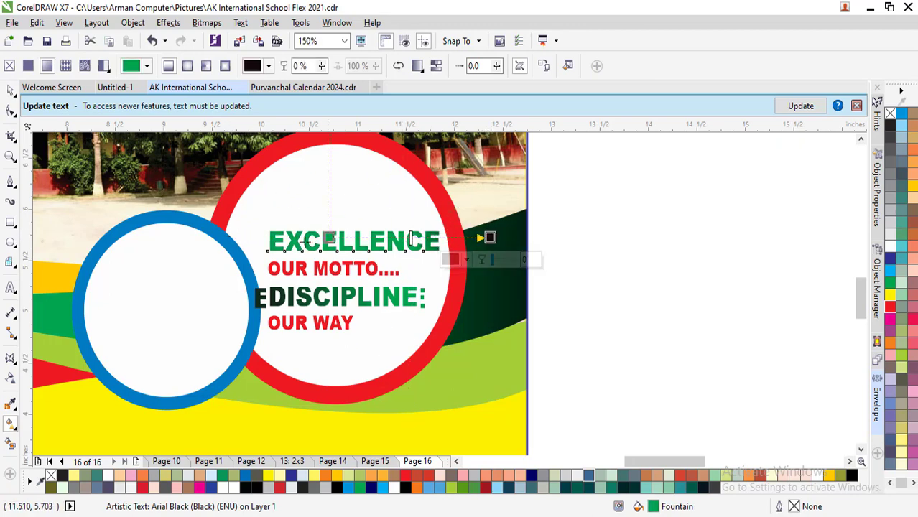
left_click(10, 90)
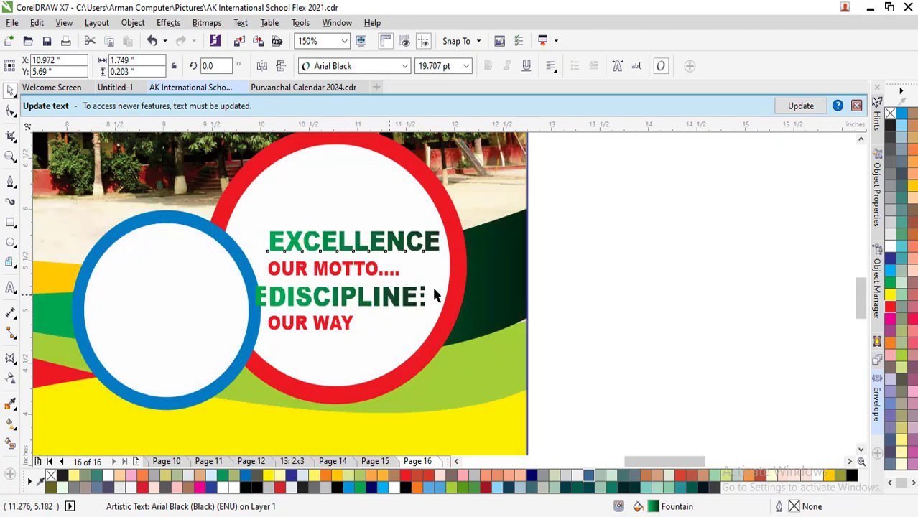
left_click(622, 278)
Move the "Classes: Nursery to IX" text into the lower half of the blue-ringed circle and group its lines
scroll(316, 374, "down", 2)
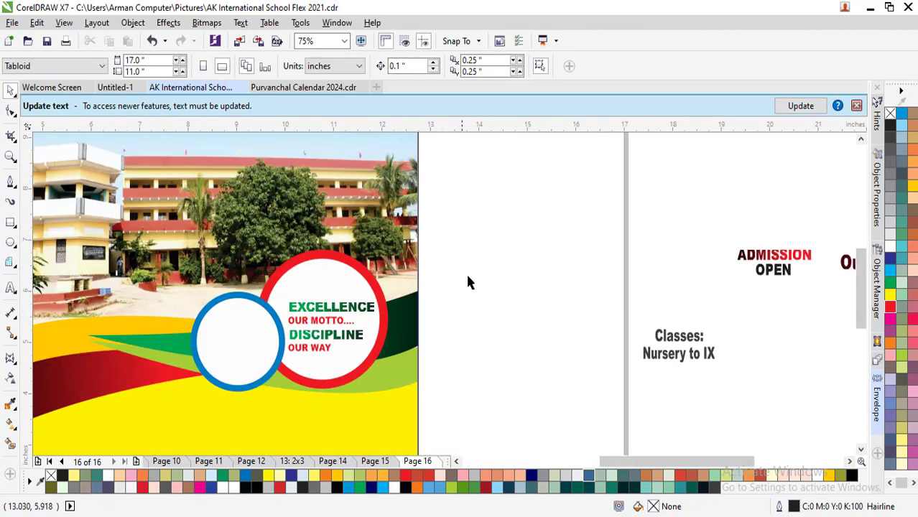
left_click_drag(547, 299, 729, 368)
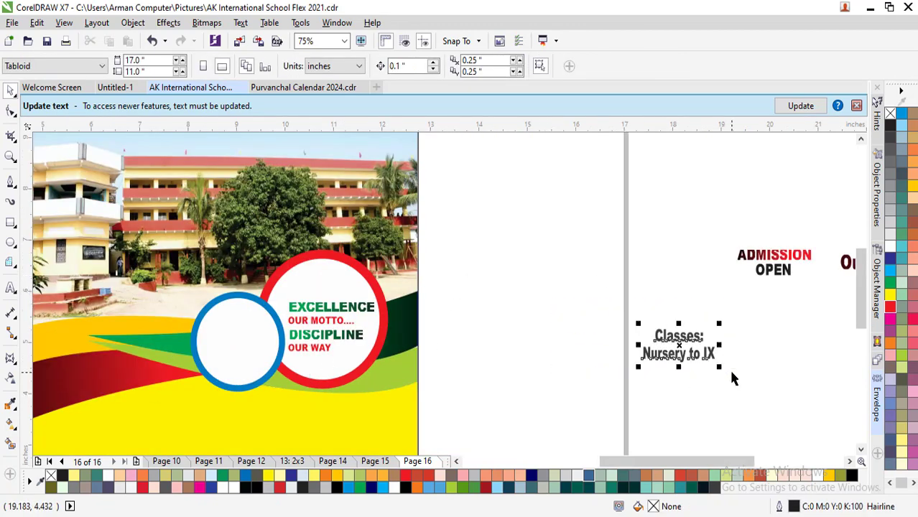
left_click_drag(690, 340, 253, 358)
scroll(255, 367, "up", 2)
key("ctrl+g")
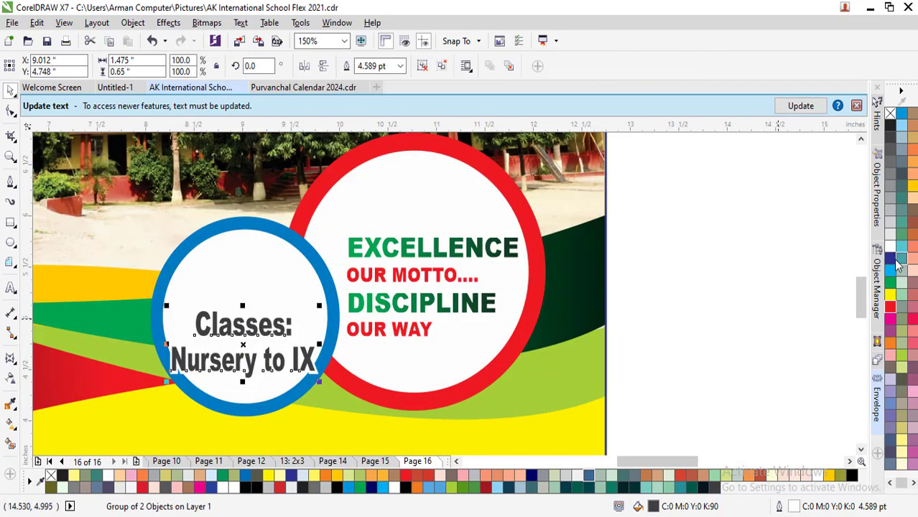
Colour the class text dark blue (C100 M100) without an outline and shrink it, centred horizontally in the small circle
left_click(902, 113)
right_click(891, 113)
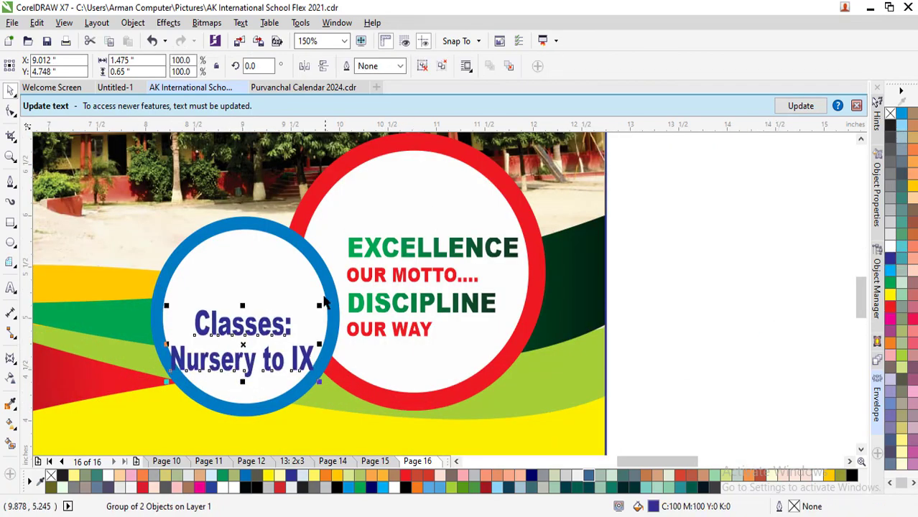
left_click_drag(317, 309, 282, 321)
left_click(298, 245)
left_click(281, 285, "shift")
Place the "ADMISSION OPEN" text in the small circle's upper half and lower the class lines beneath it, tightening their spacing
key("F4")
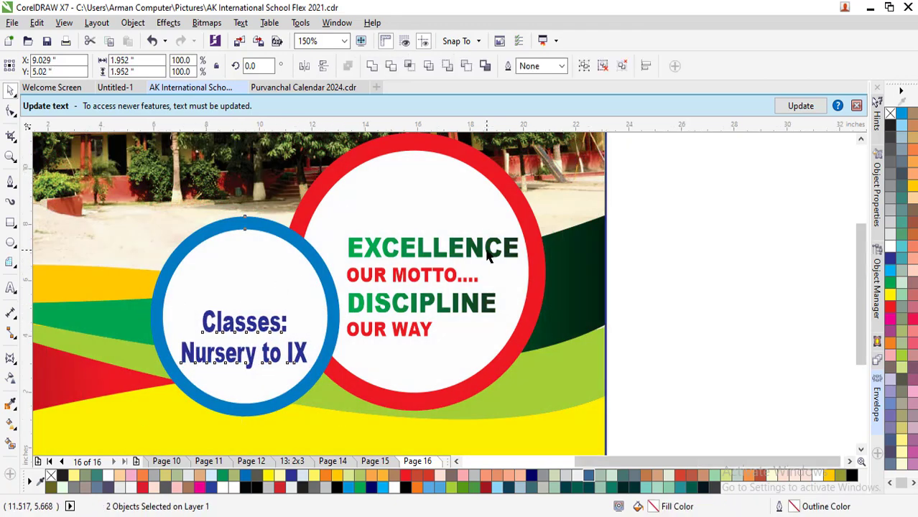
left_click_drag(478, 240, 245, 269)
scroll(230, 304, "up", 2)
scroll(230, 305, "up", 1)
left_click_drag(263, 325, 258, 342)
left_click(258, 337, "ctrl")
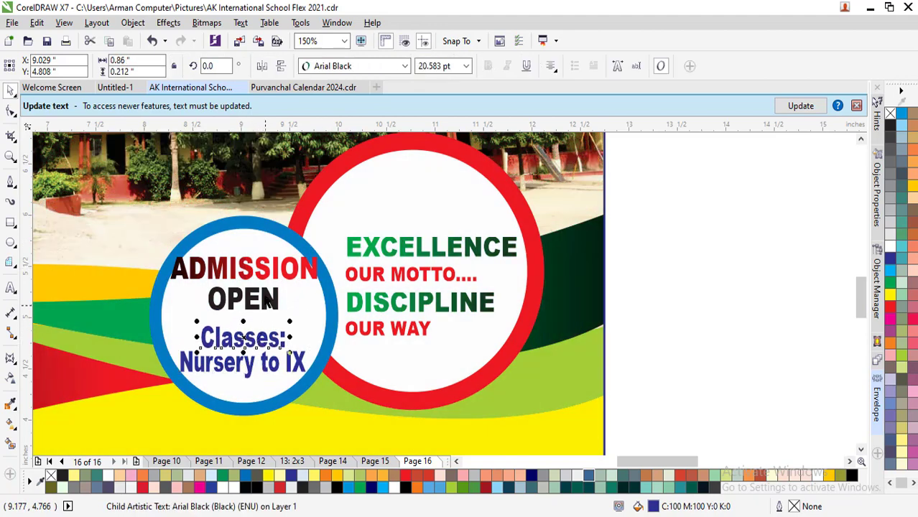
Narrow the "ADMISSION OPEN" text to fit the blue-ringed circle and balance it with the class lines about the circle's centre
left_click_drag(267, 304, 267, 314)
left_click_drag(323, 297, 271, 301)
left_click(262, 245, "shift")
left_click(266, 340)
left_click(265, 338)
left_click(266, 305, "shift")
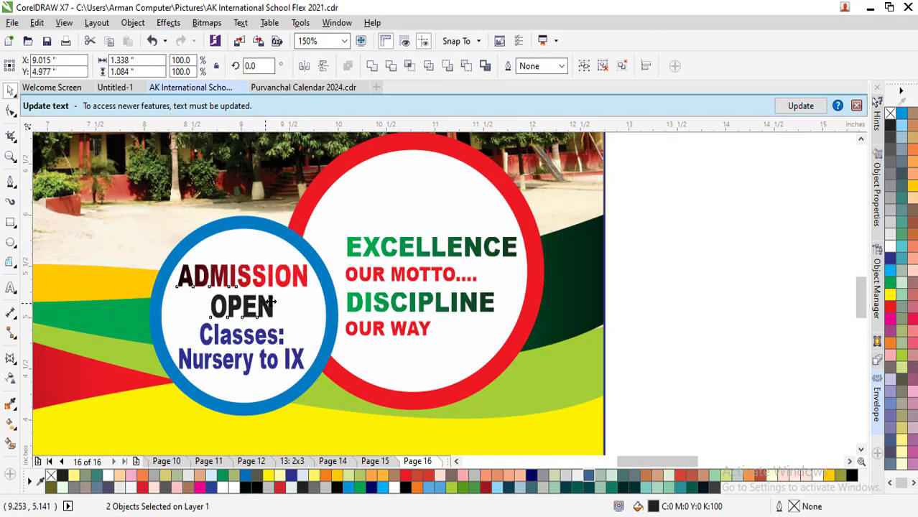
left_click(666, 263)
left_click(450, 249)
left_click_drag(447, 249, 444, 248)
key("ctrl+z")
Group the four motto lines and centre them vertically in the red-ringed circle
left_click_drag(734, 197, 307, 373)
key("ctrl+g")
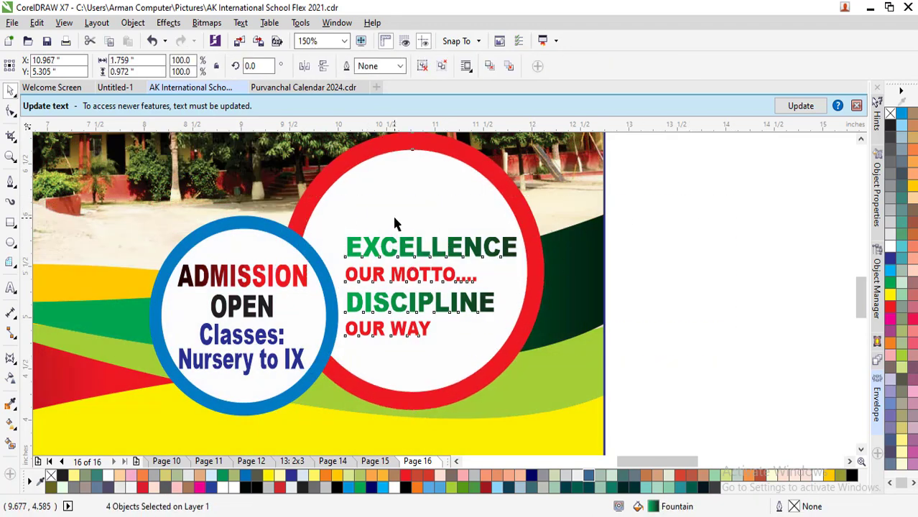
left_click(394, 217, "shift")
key("e")
left_click(708, 210)
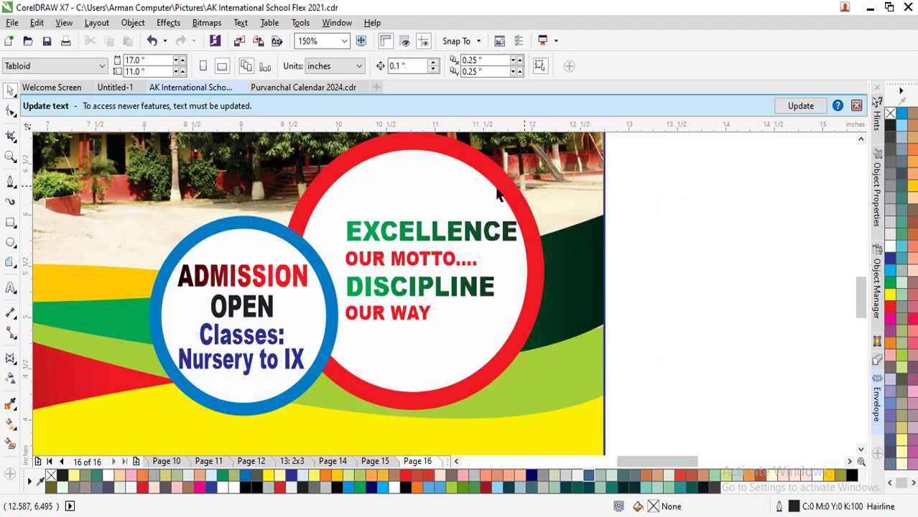
Shrink the red-ringed circle slightly, and reposition and reduce the motto text to fit inside it
left_click(481, 169)
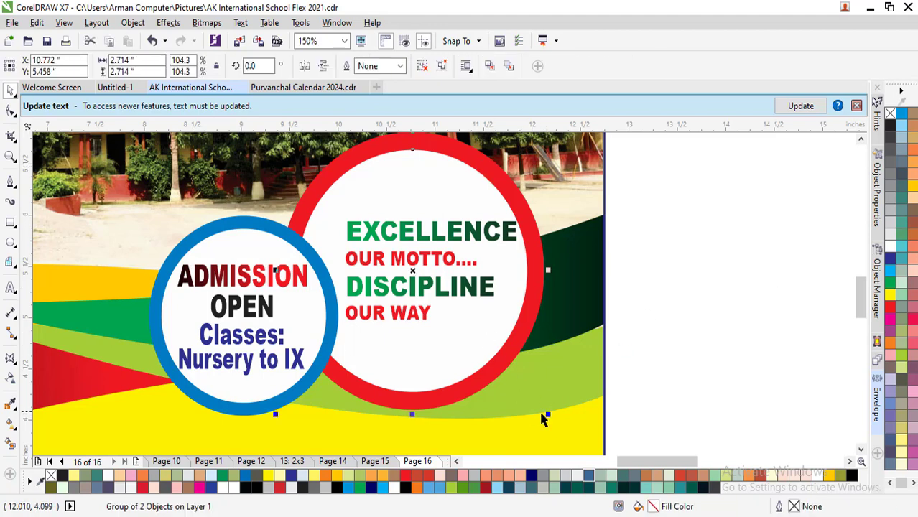
left_click_drag(548, 416, 544, 414)
left_click_drag(465, 241, 467, 249)
left_click_drag(518, 226, 512, 230)
left_click(734, 224)
Move the "Our Special Features" heading closer to the flyer, at the page's right edge
key("F4")
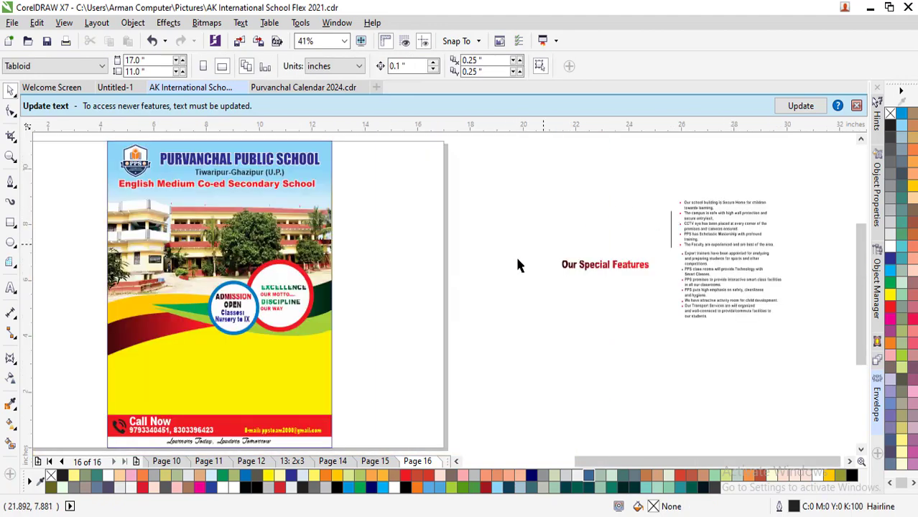
left_click_drag(583, 279, 401, 290)
left_click(641, 184)
Group the lower bullet list starting with "Expert trainers" and move the small vertical credit line away from the lists
scroll(789, 242, "up", 2)
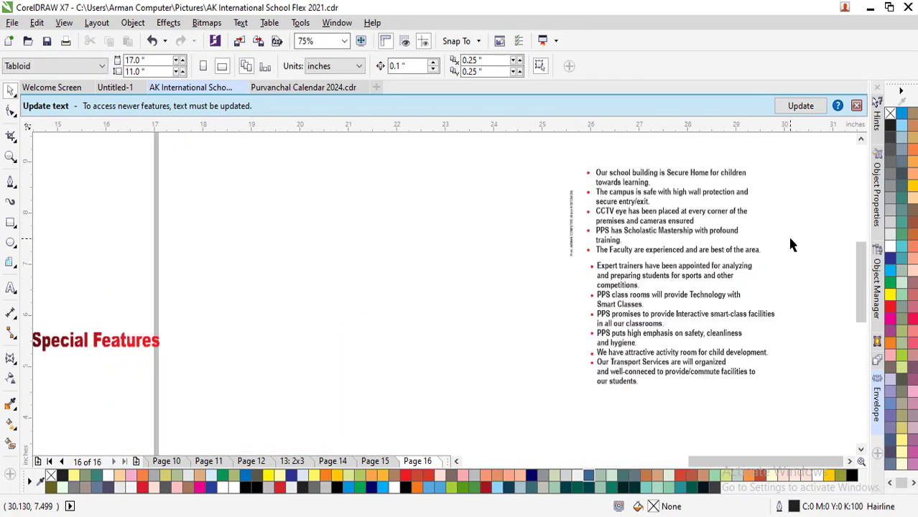
left_click_drag(586, 264, 781, 392)
left_click(570, 230)
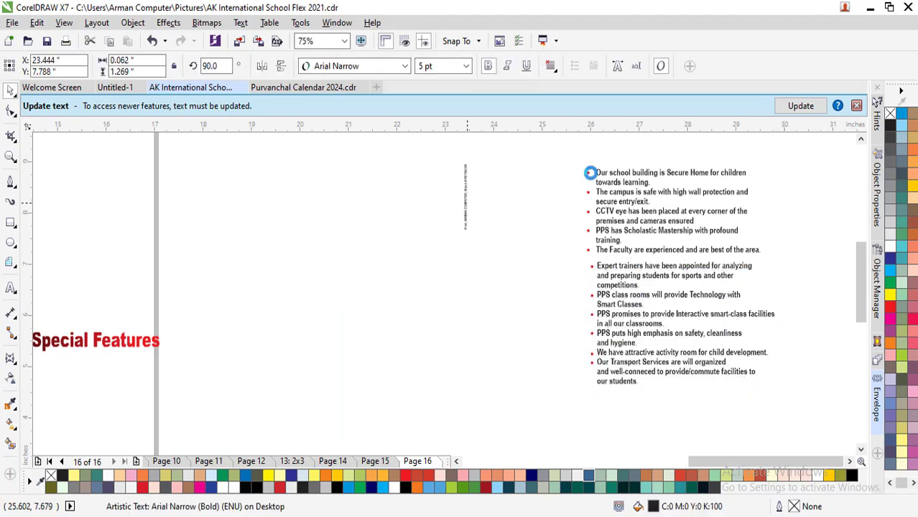
left_click_drag(570, 230, 464, 230)
Group the upper five-bullet list, move it to the left of the other list and align both lists at the bottom
left_click_drag(542, 154, 779, 266)
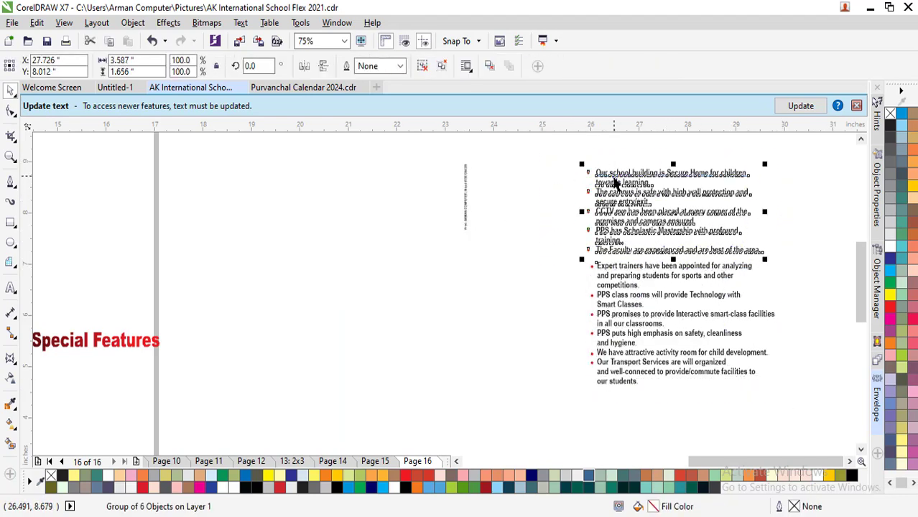
left_click_drag(613, 174, 434, 287)
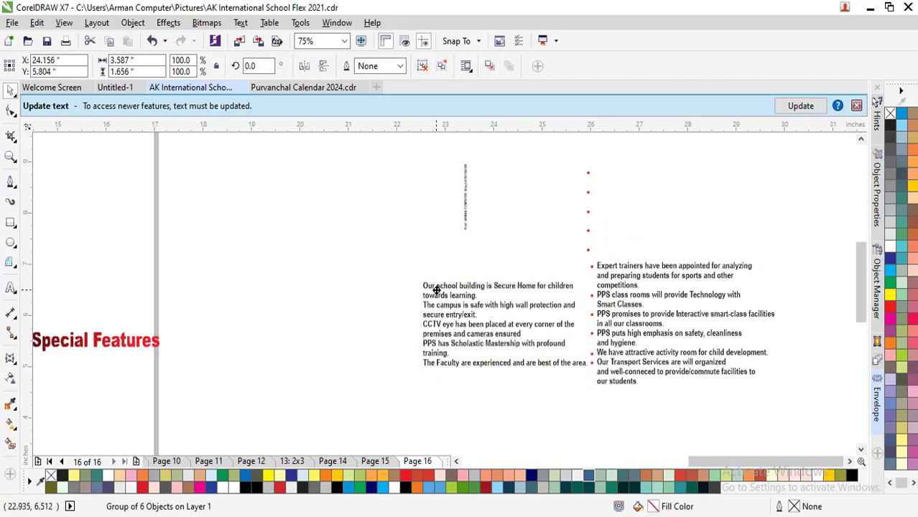
left_click(617, 335, "shift")
key("b")
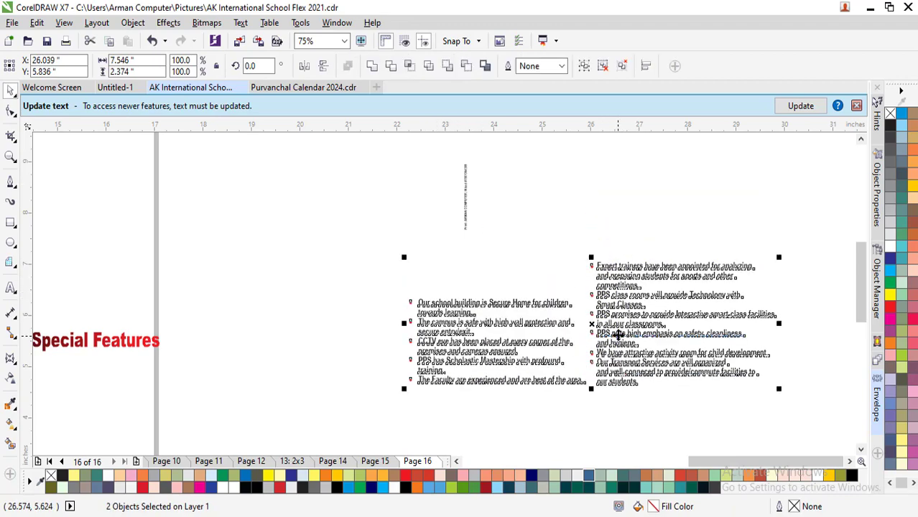
Move both bullet lists onto the flyer's yellow area just above the red contact footer
scroll(573, 328, "down", 2)
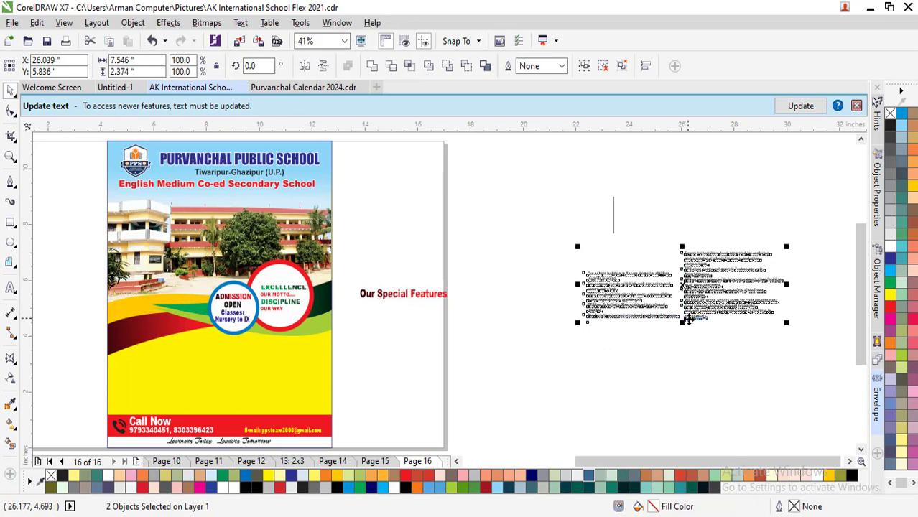
left_click_drag(645, 325, 223, 411)
scroll(115, 411, "up", 2)
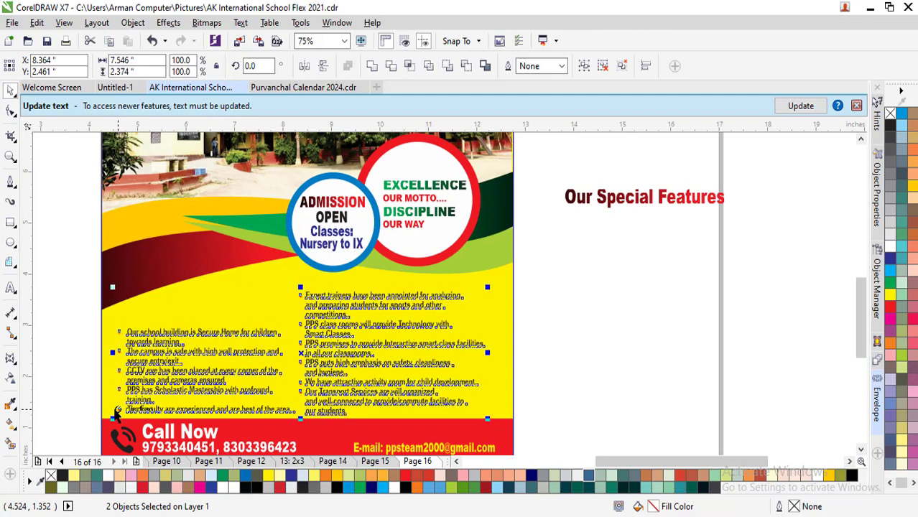
key("Up")
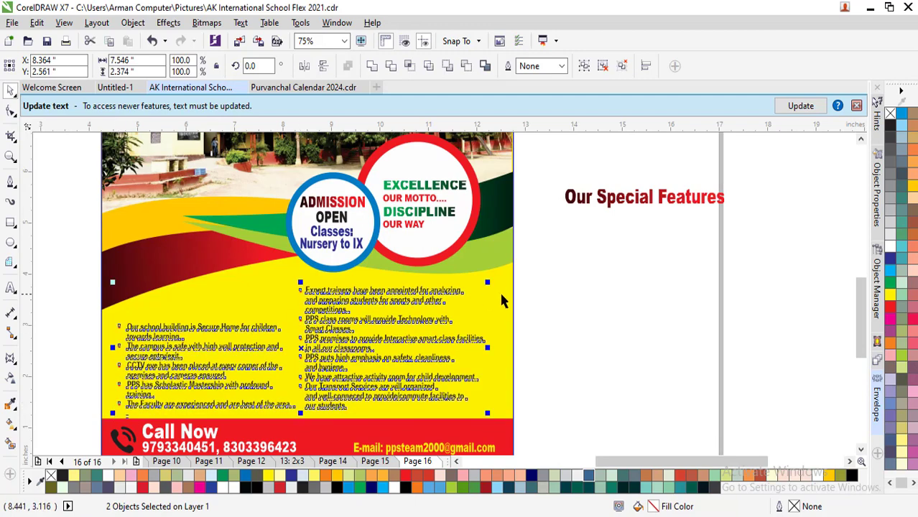
left_click(581, 320)
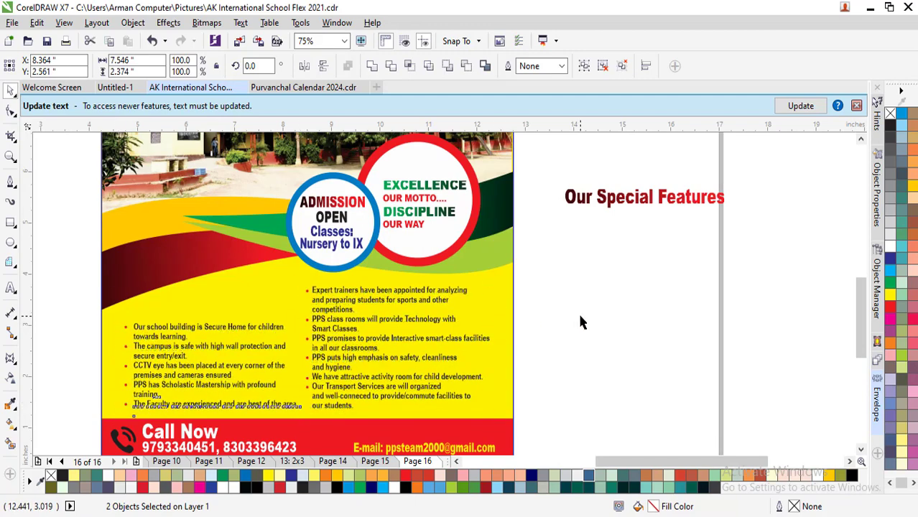
Place the "Our Special Features" heading directly above the left bullet list on the yellow area
left_click_drag(629, 204, 192, 310)
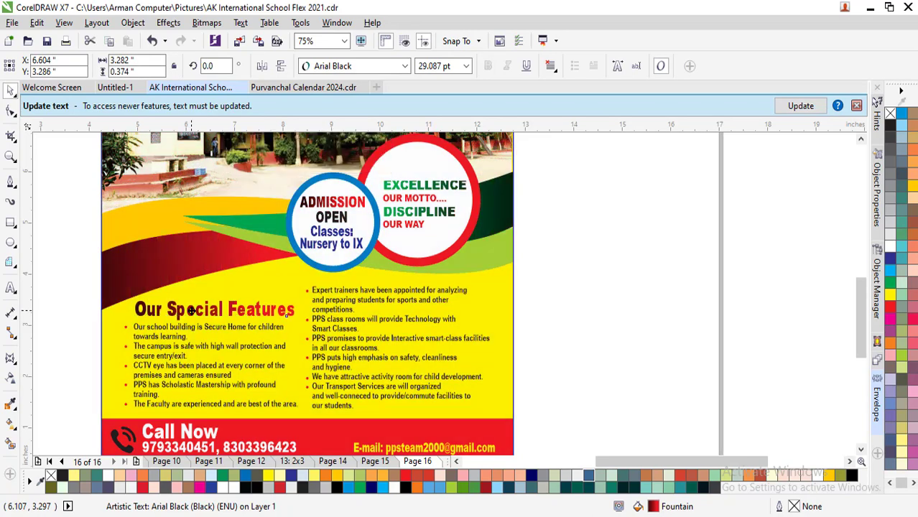
left_click(557, 273)
Remove the blue outline from the flyer's background rectangle
key("F4")
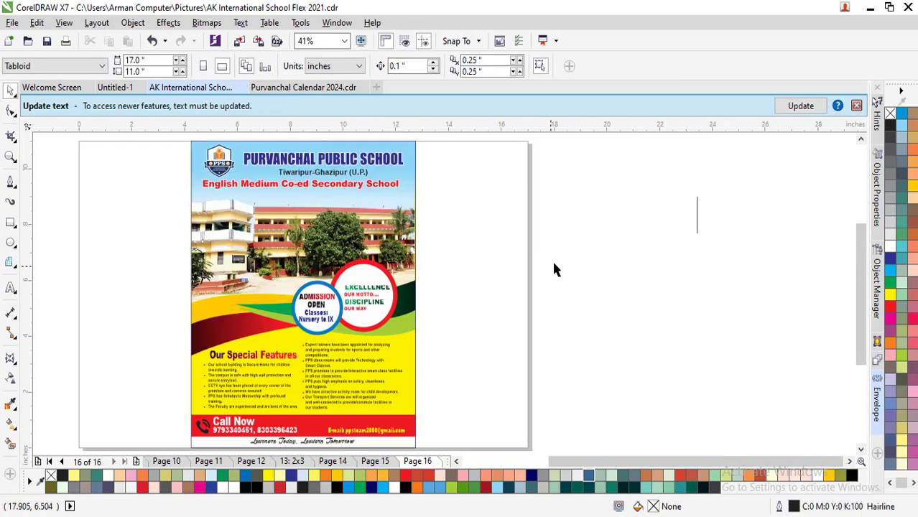
left_click_drag(618, 461, 594, 461)
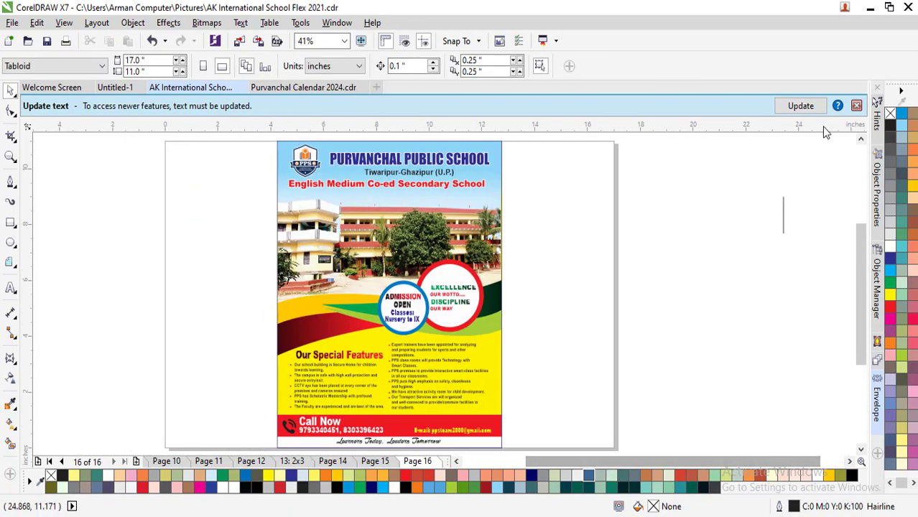
left_click(486, 153)
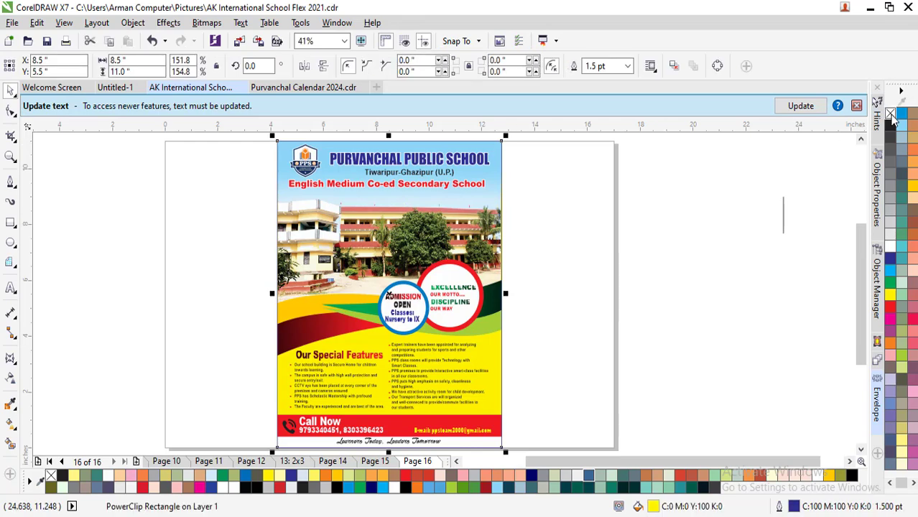
left_click(615, 265)
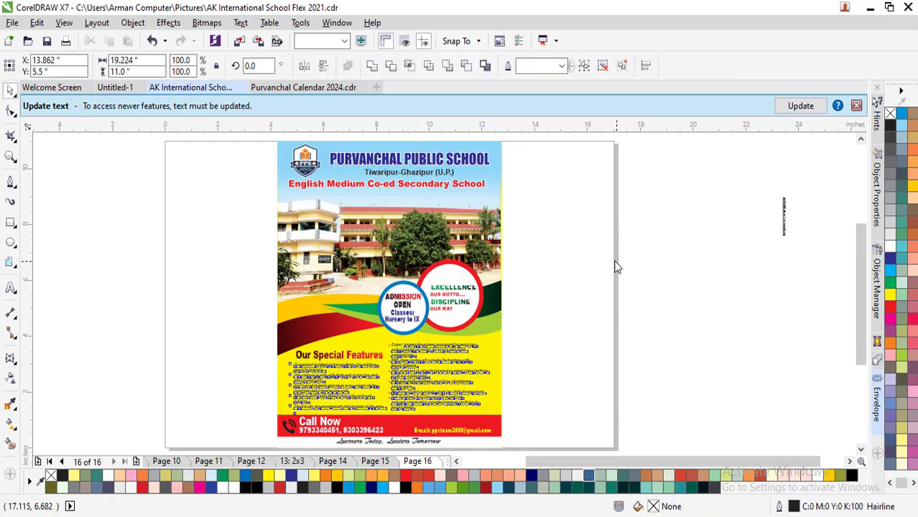
Try grouping all objects, ungroup them and select only the small vertical credit line beside the flyer
left_click(584, 67)
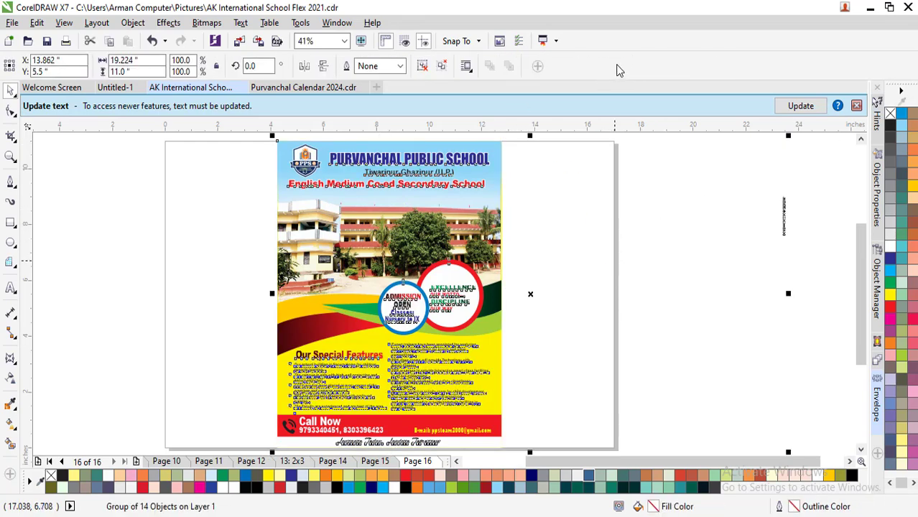
left_click(440, 67)
left_click(785, 219)
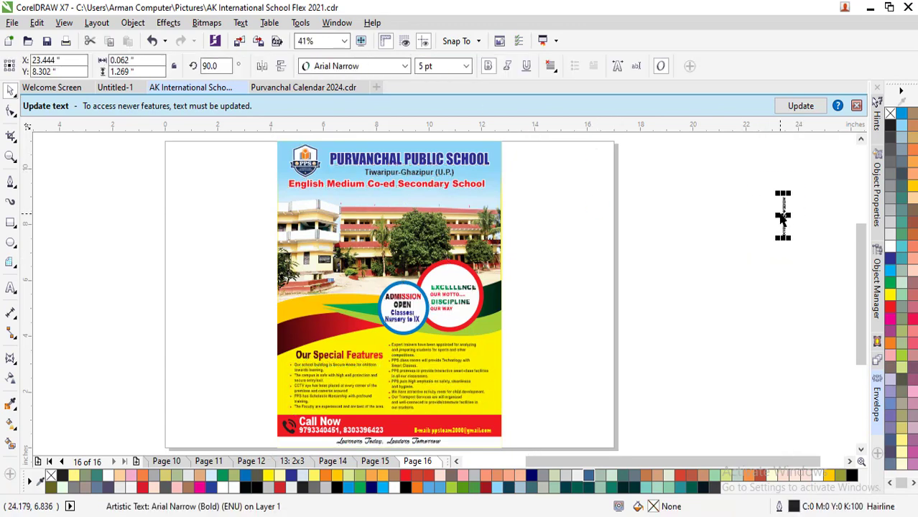